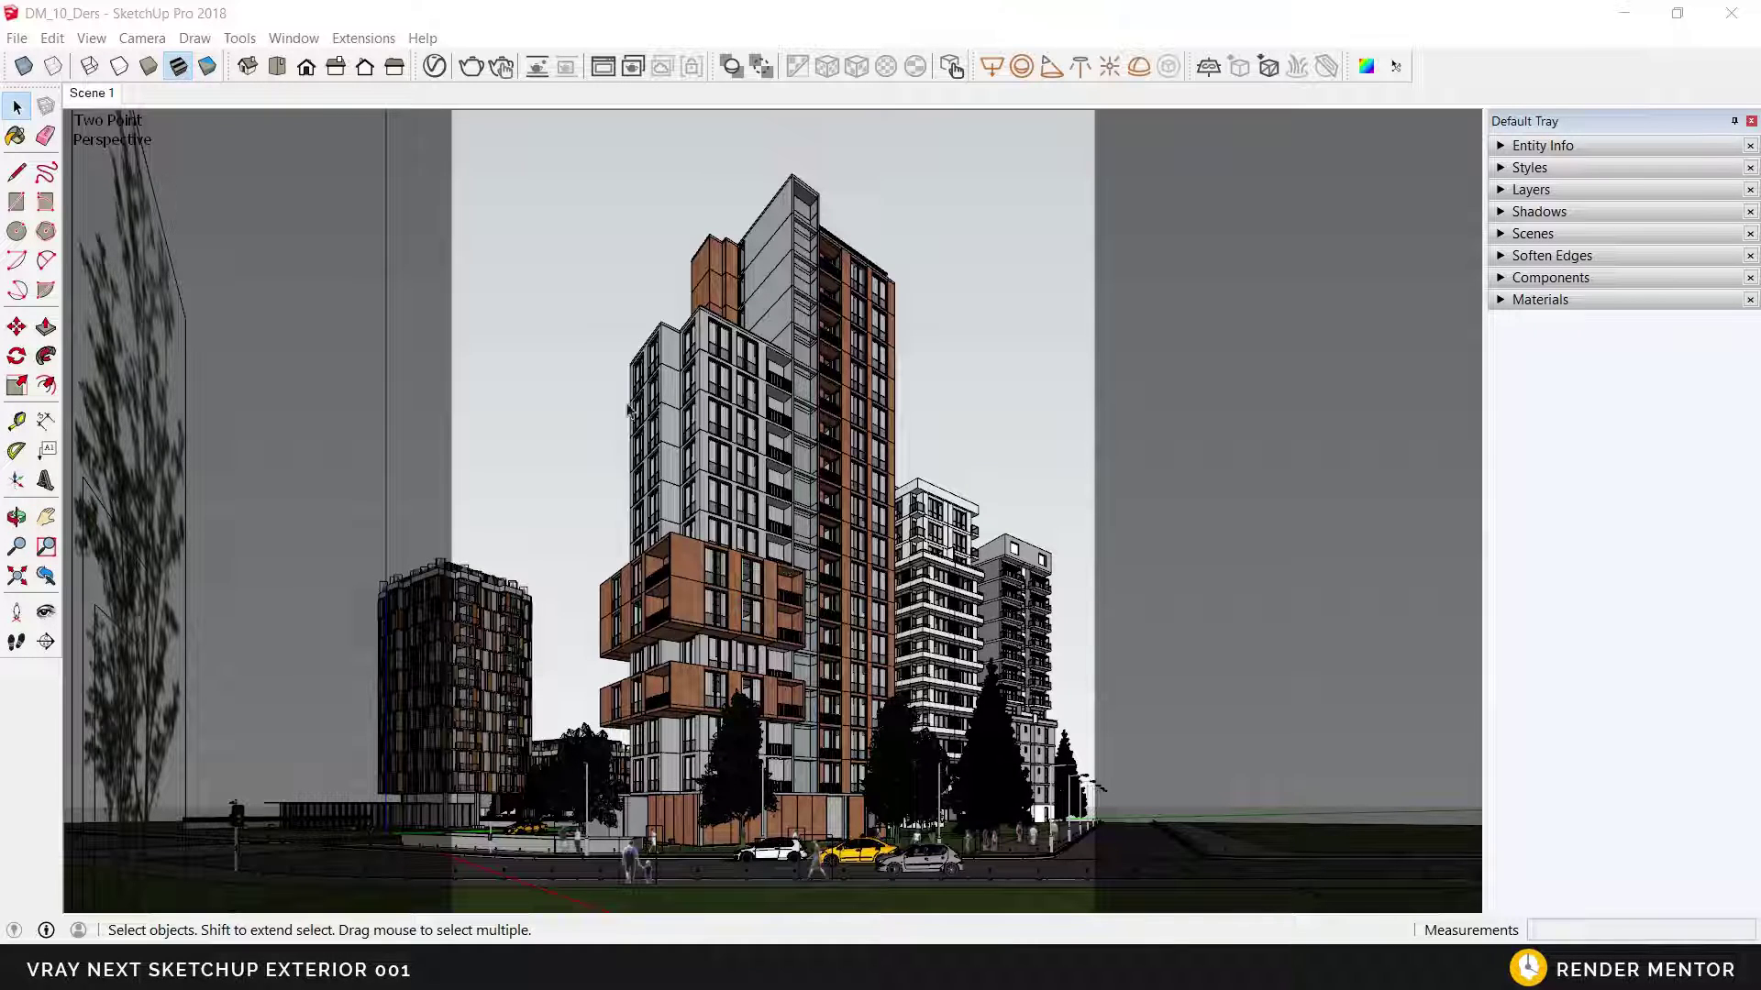
Open the V-Ray Asset Editor and inspect the Environment background sky texture.
click(435, 67)
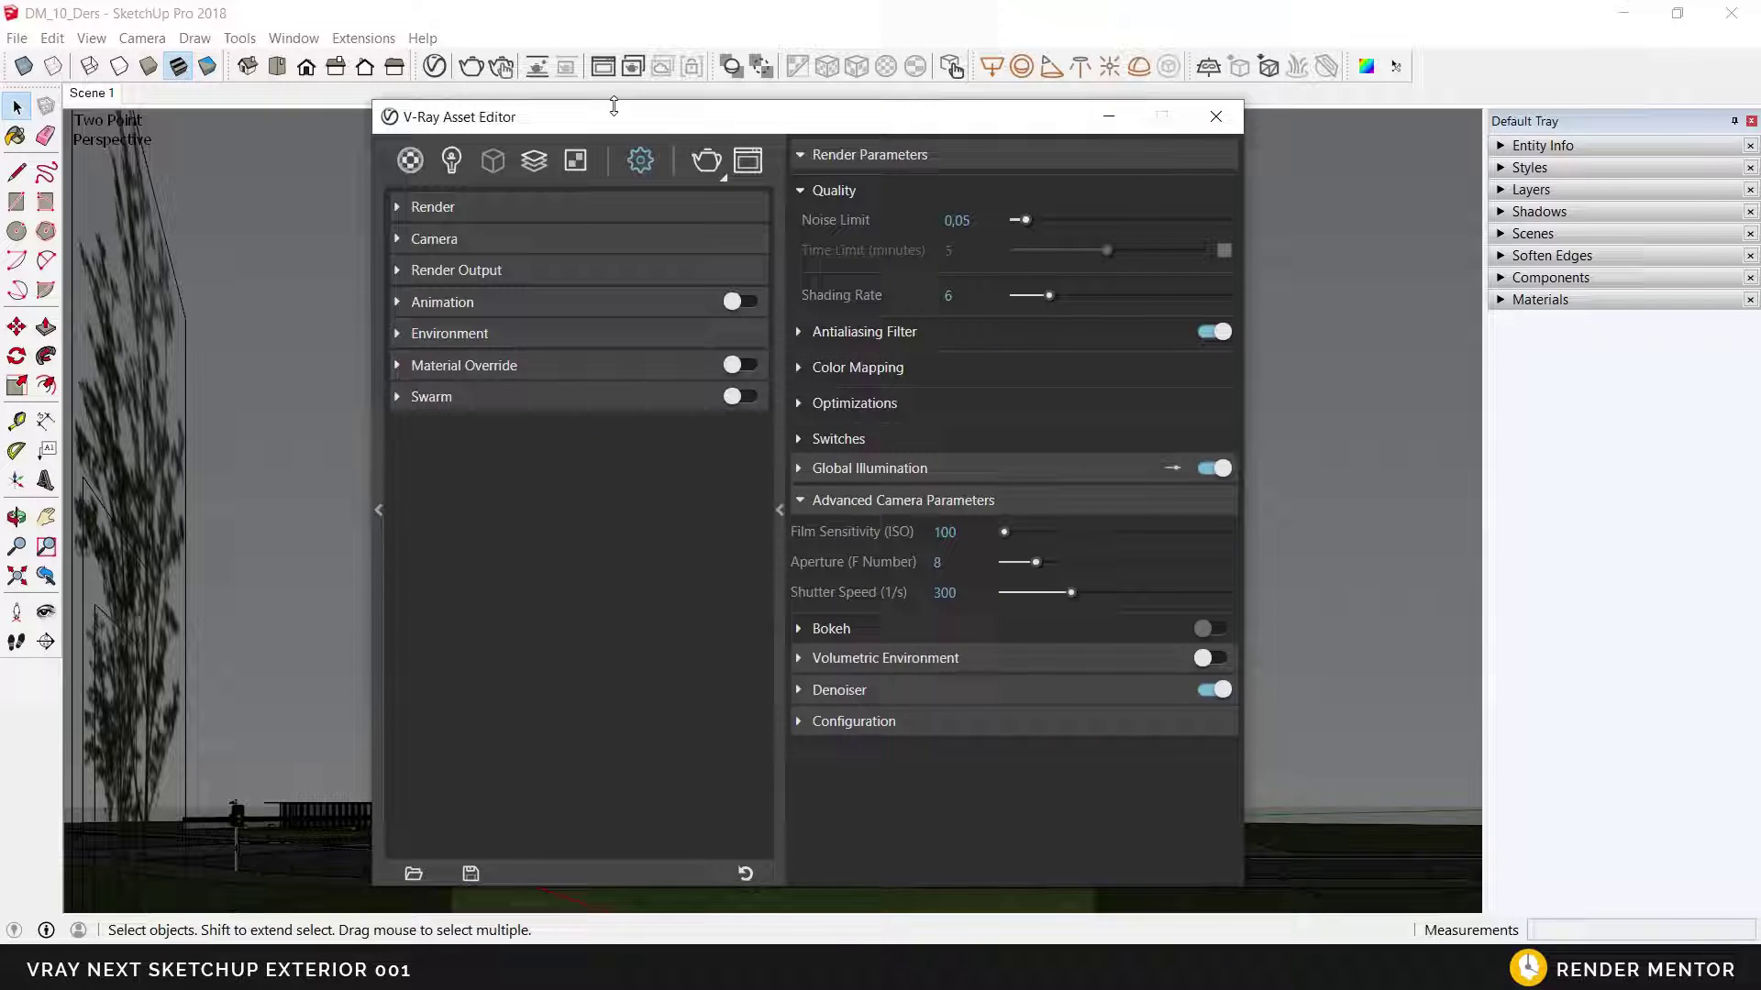
drag(607, 126, 704, 158)
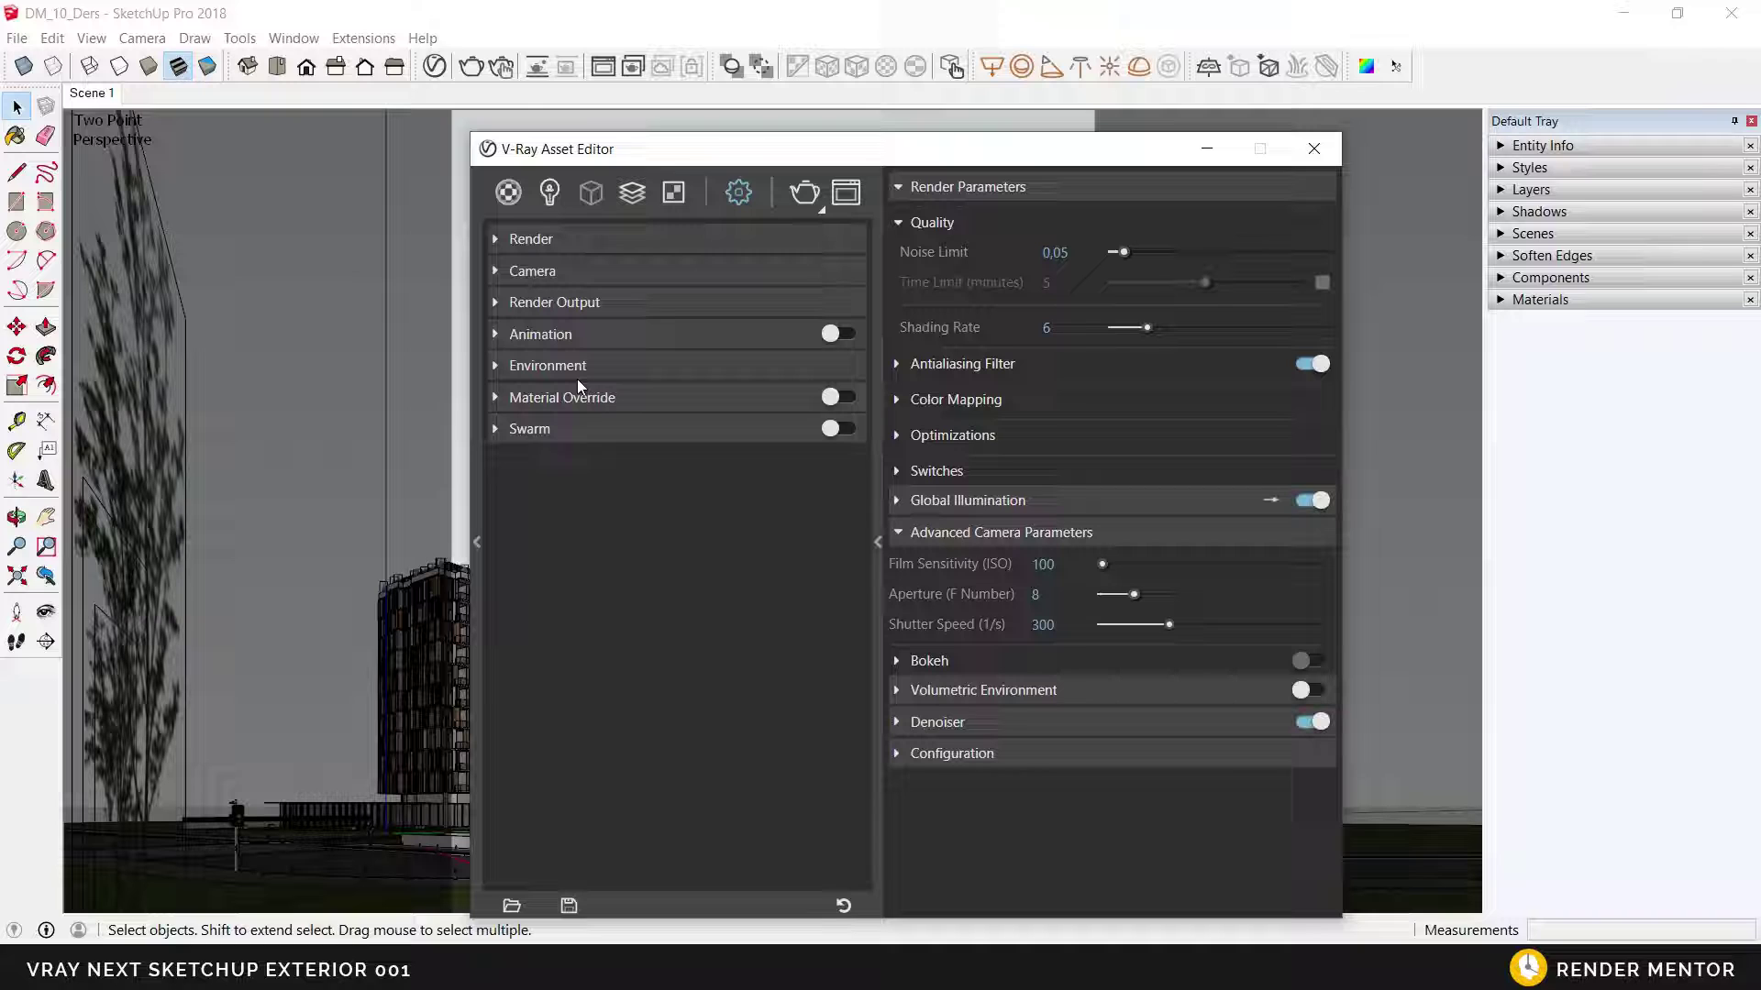
click(648, 366)
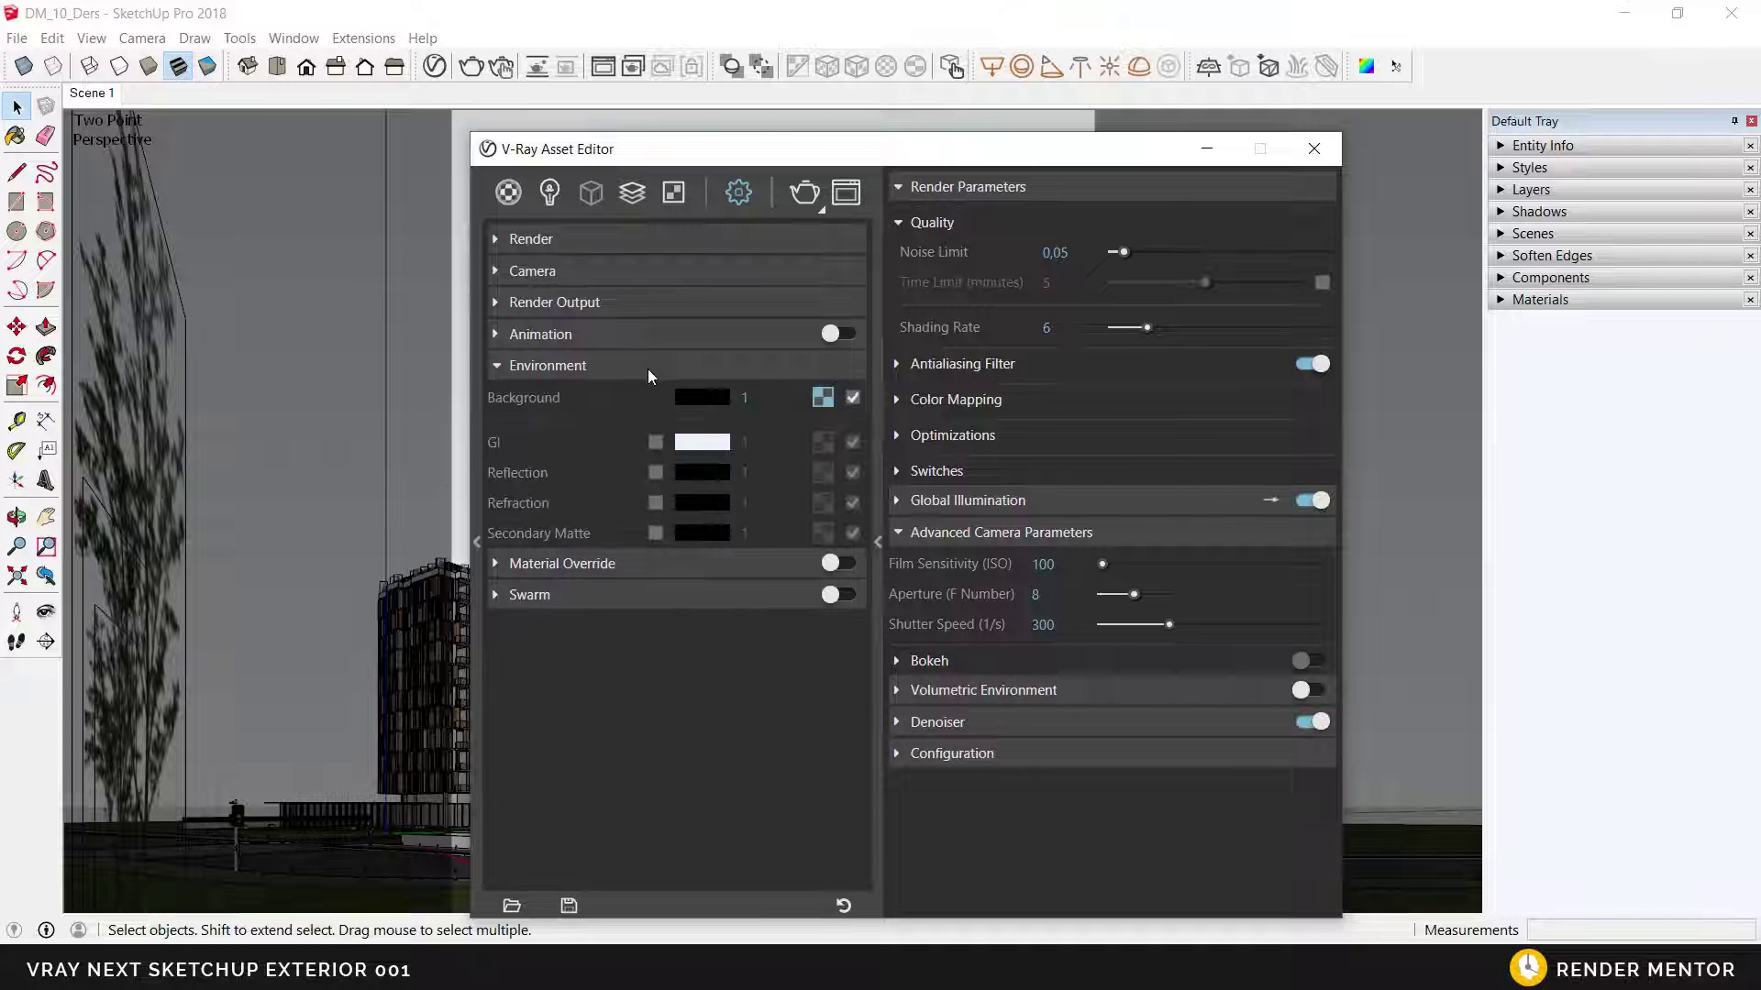
click(823, 397)
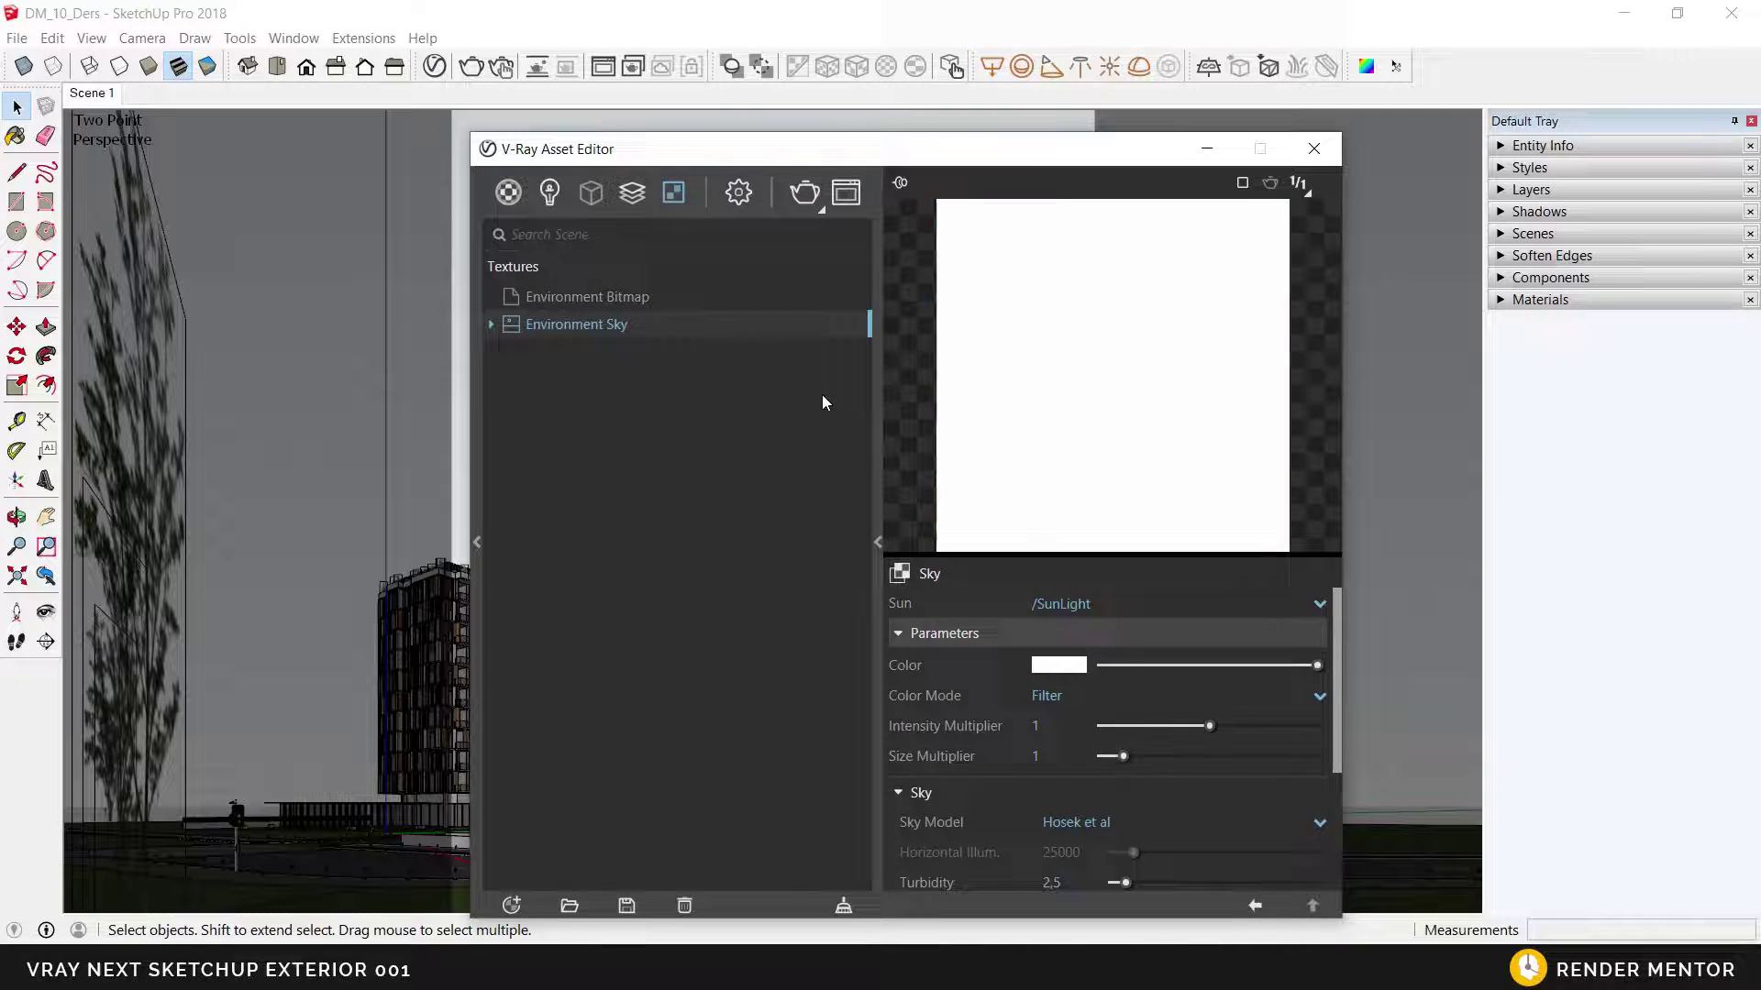
Select the SunLight in the Lights list to view its Hosek et al sky parameters.
click(1256, 905)
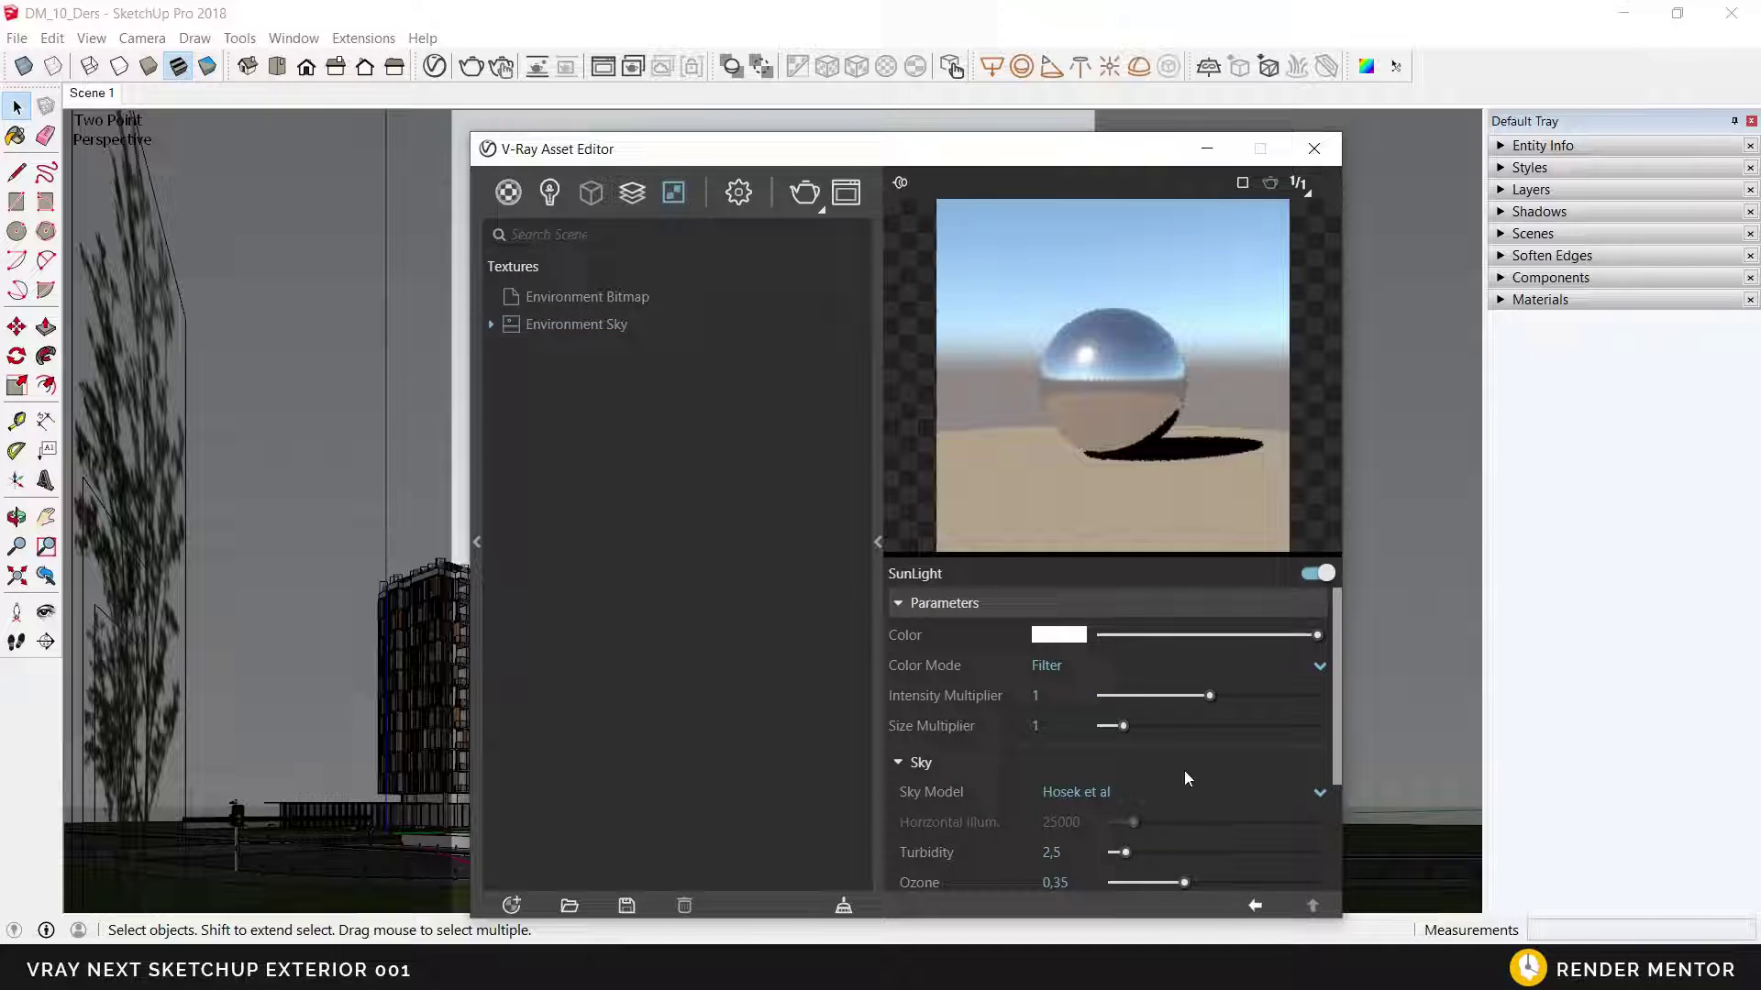
click(550, 192)
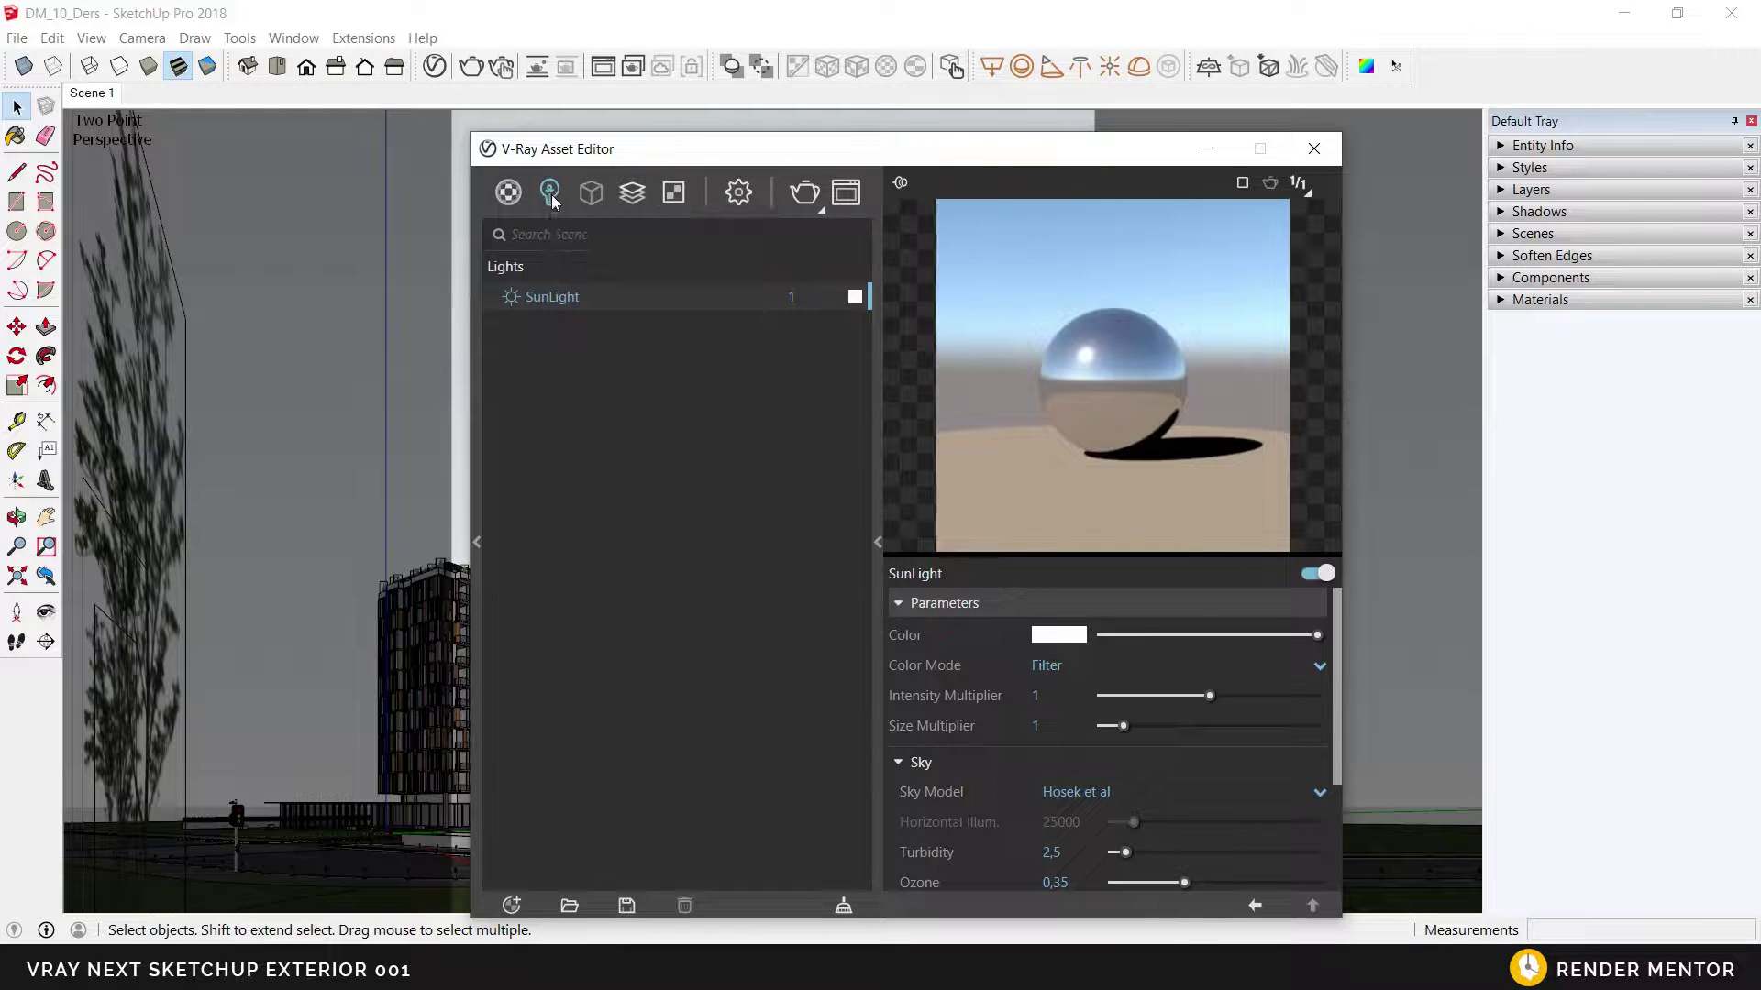
click(532, 297)
drag(796, 151, 693, 135)
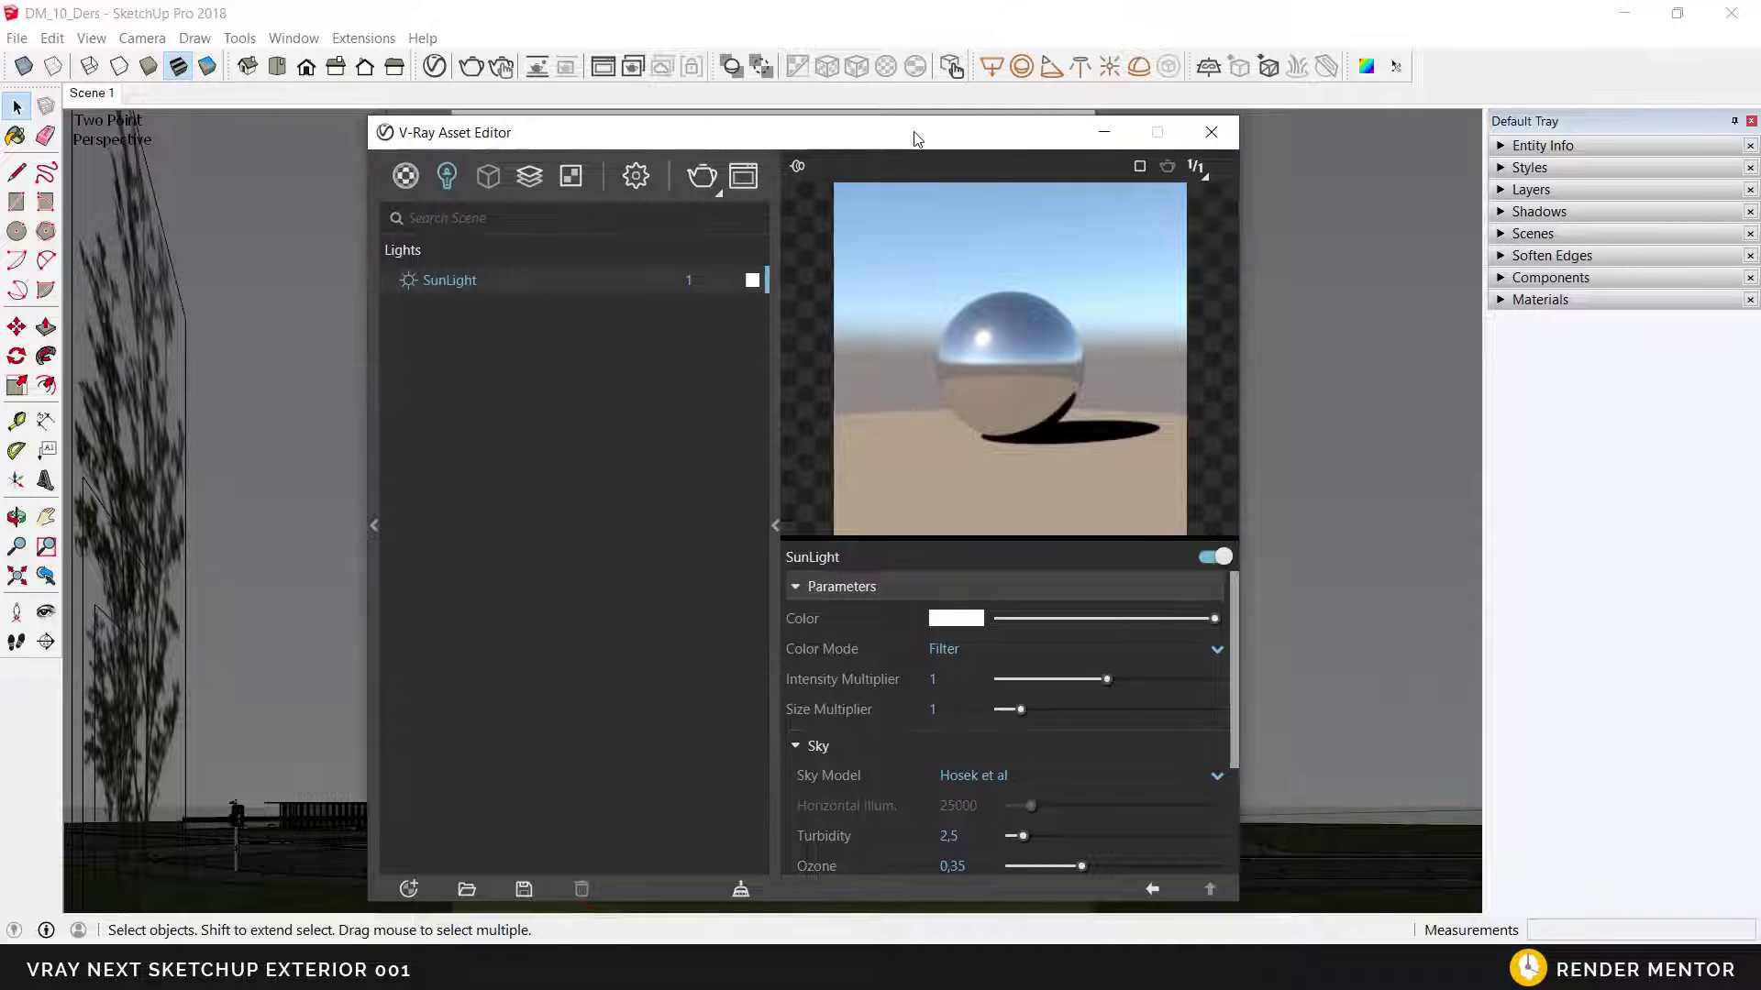
Turn on Interactive rendering and disable the Antialiasing Filter in the render settings.
click(634, 180)
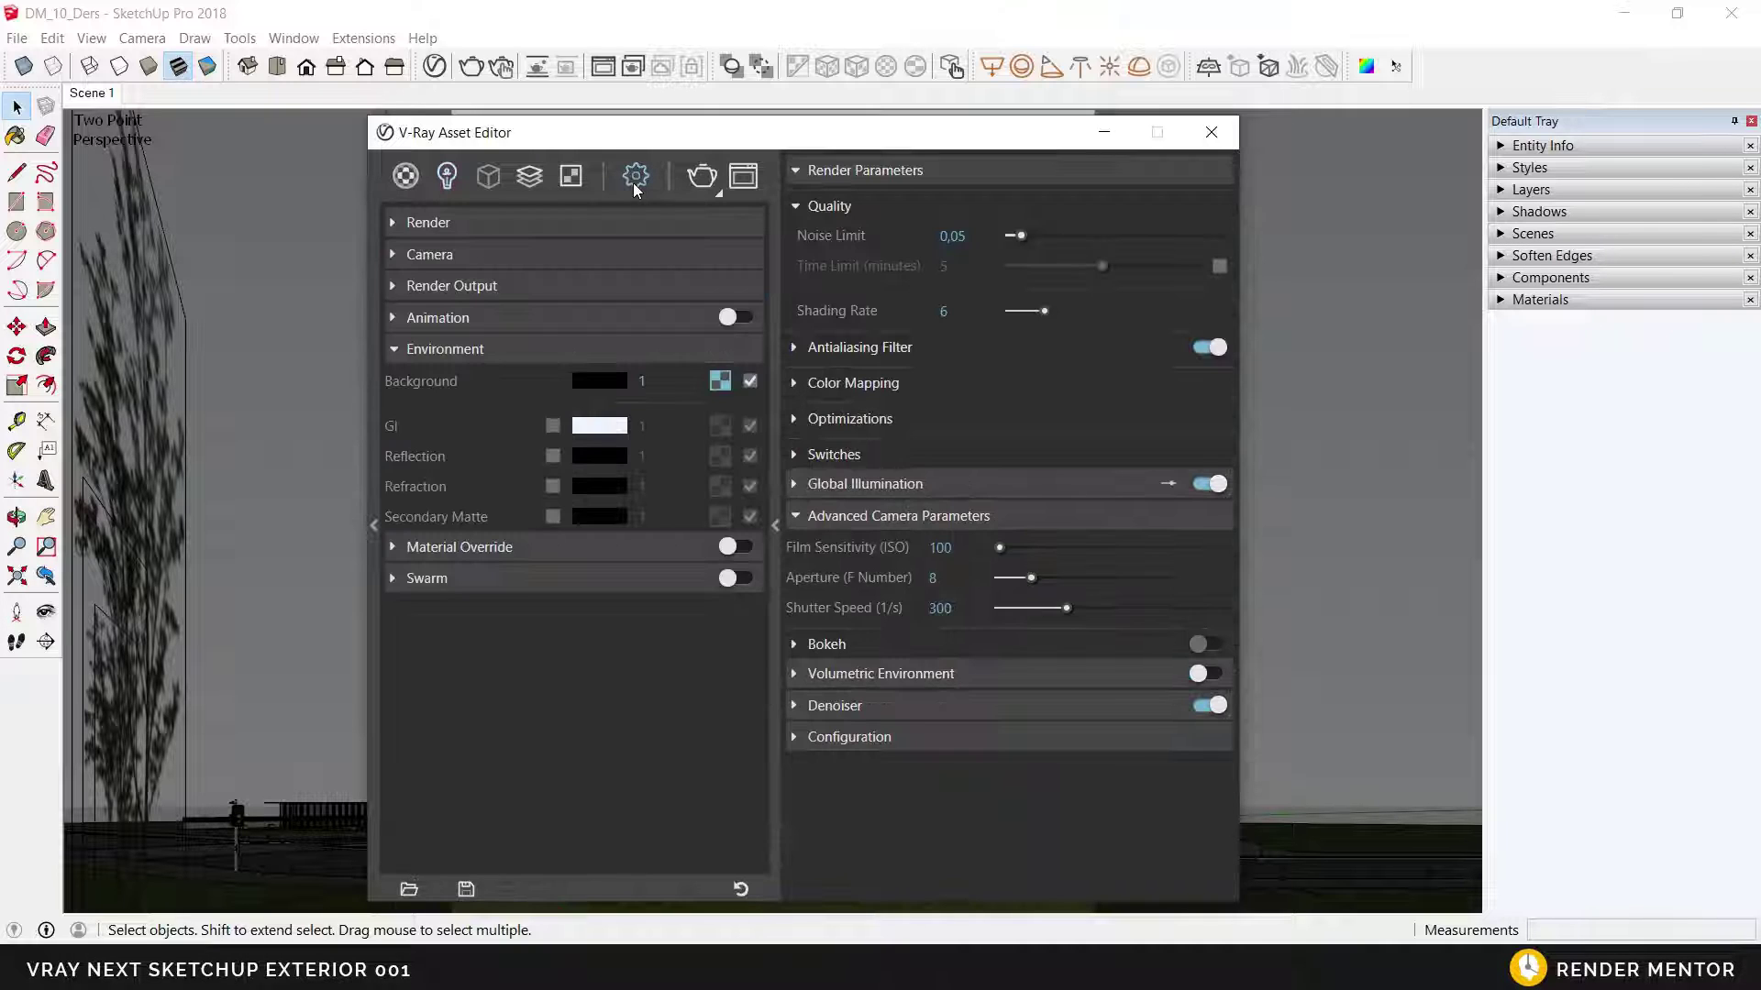
click(618, 350)
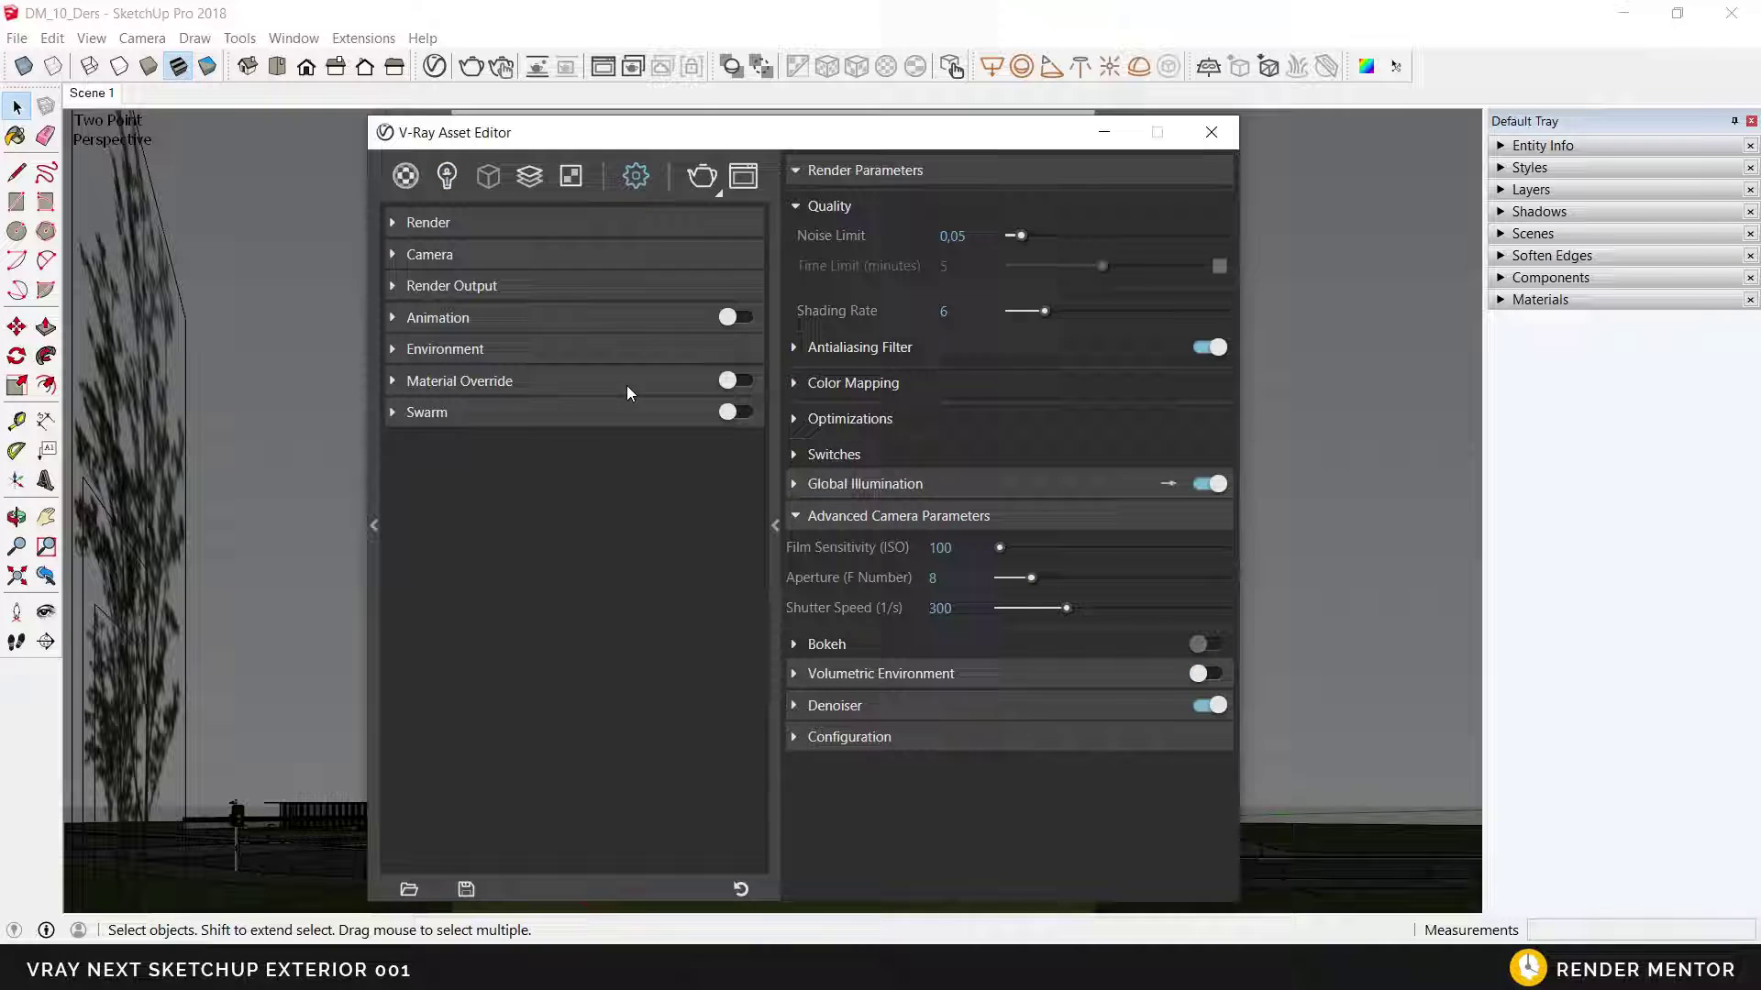
click(632, 222)
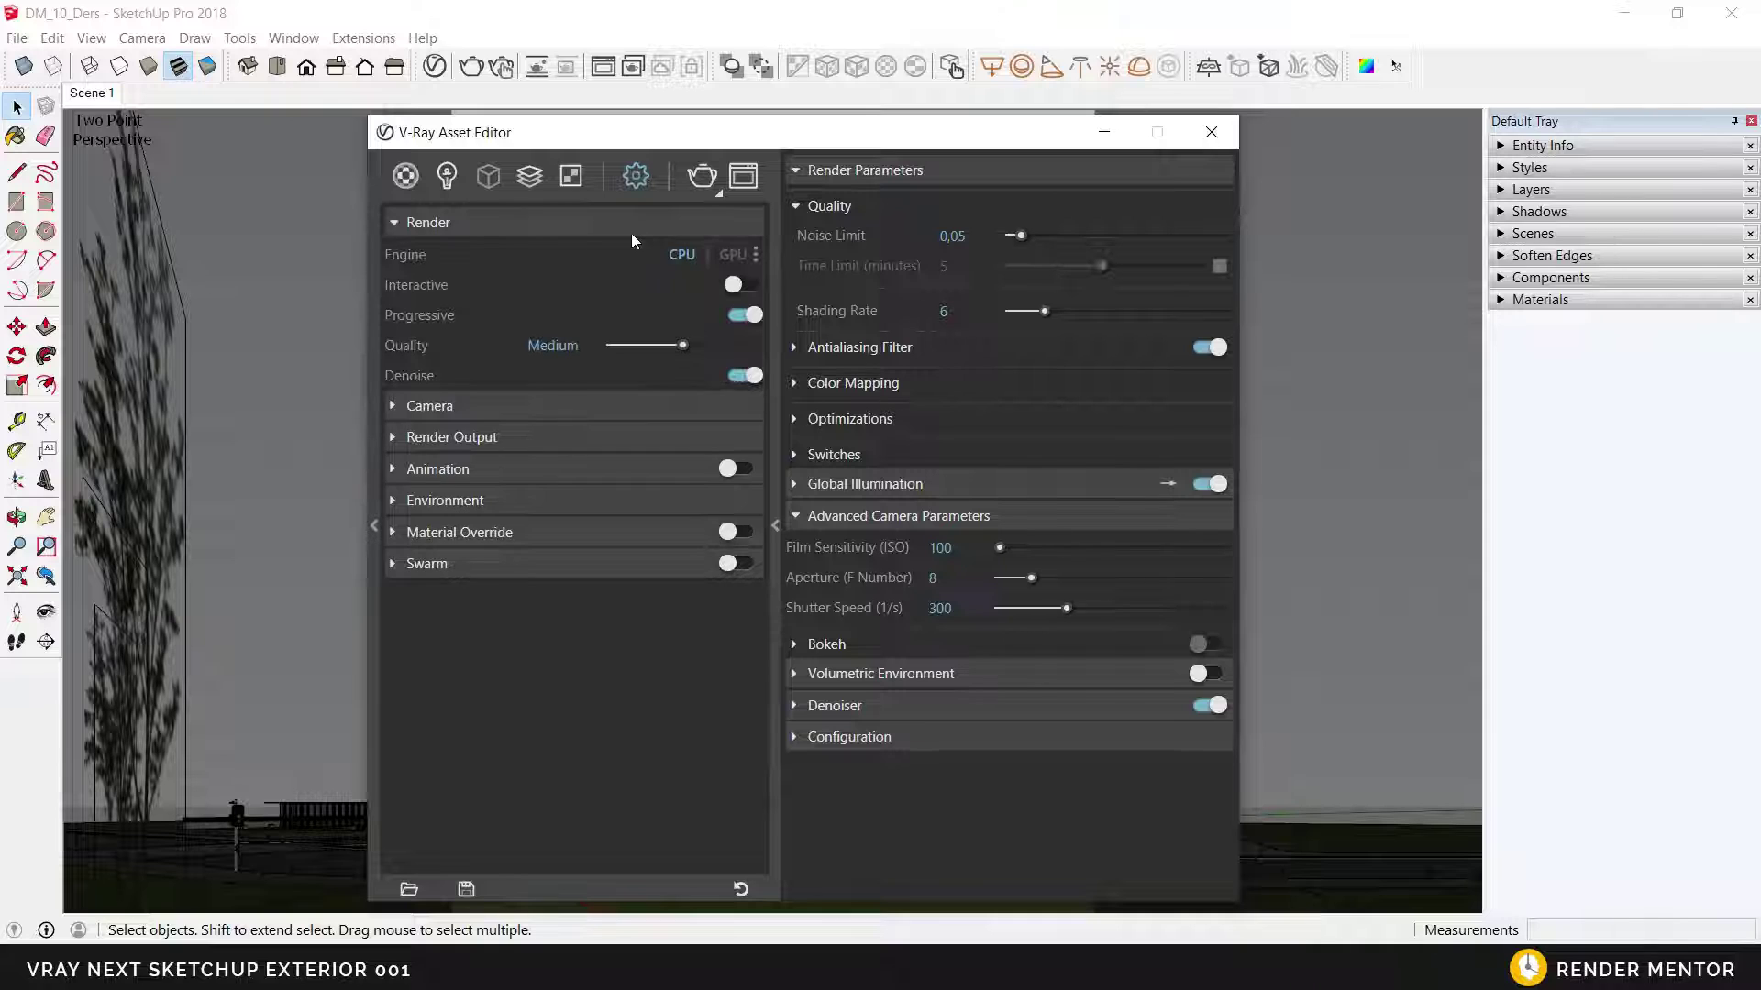
click(732, 286)
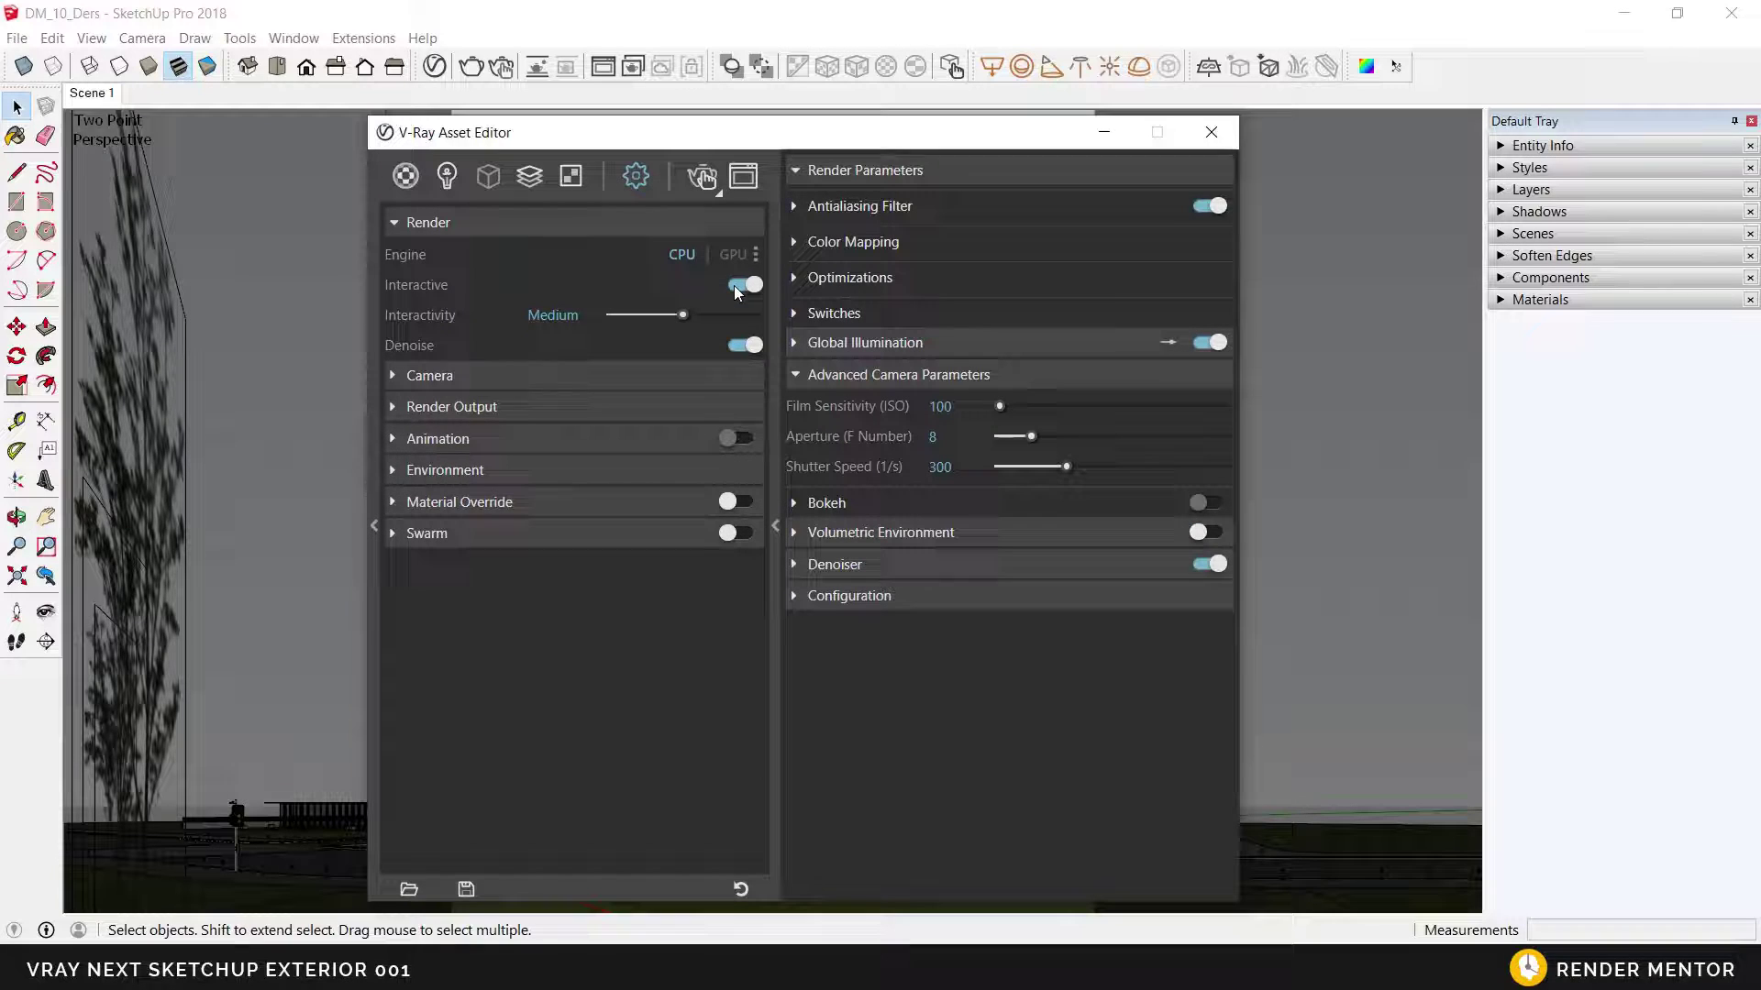
click(906, 205)
click(1211, 209)
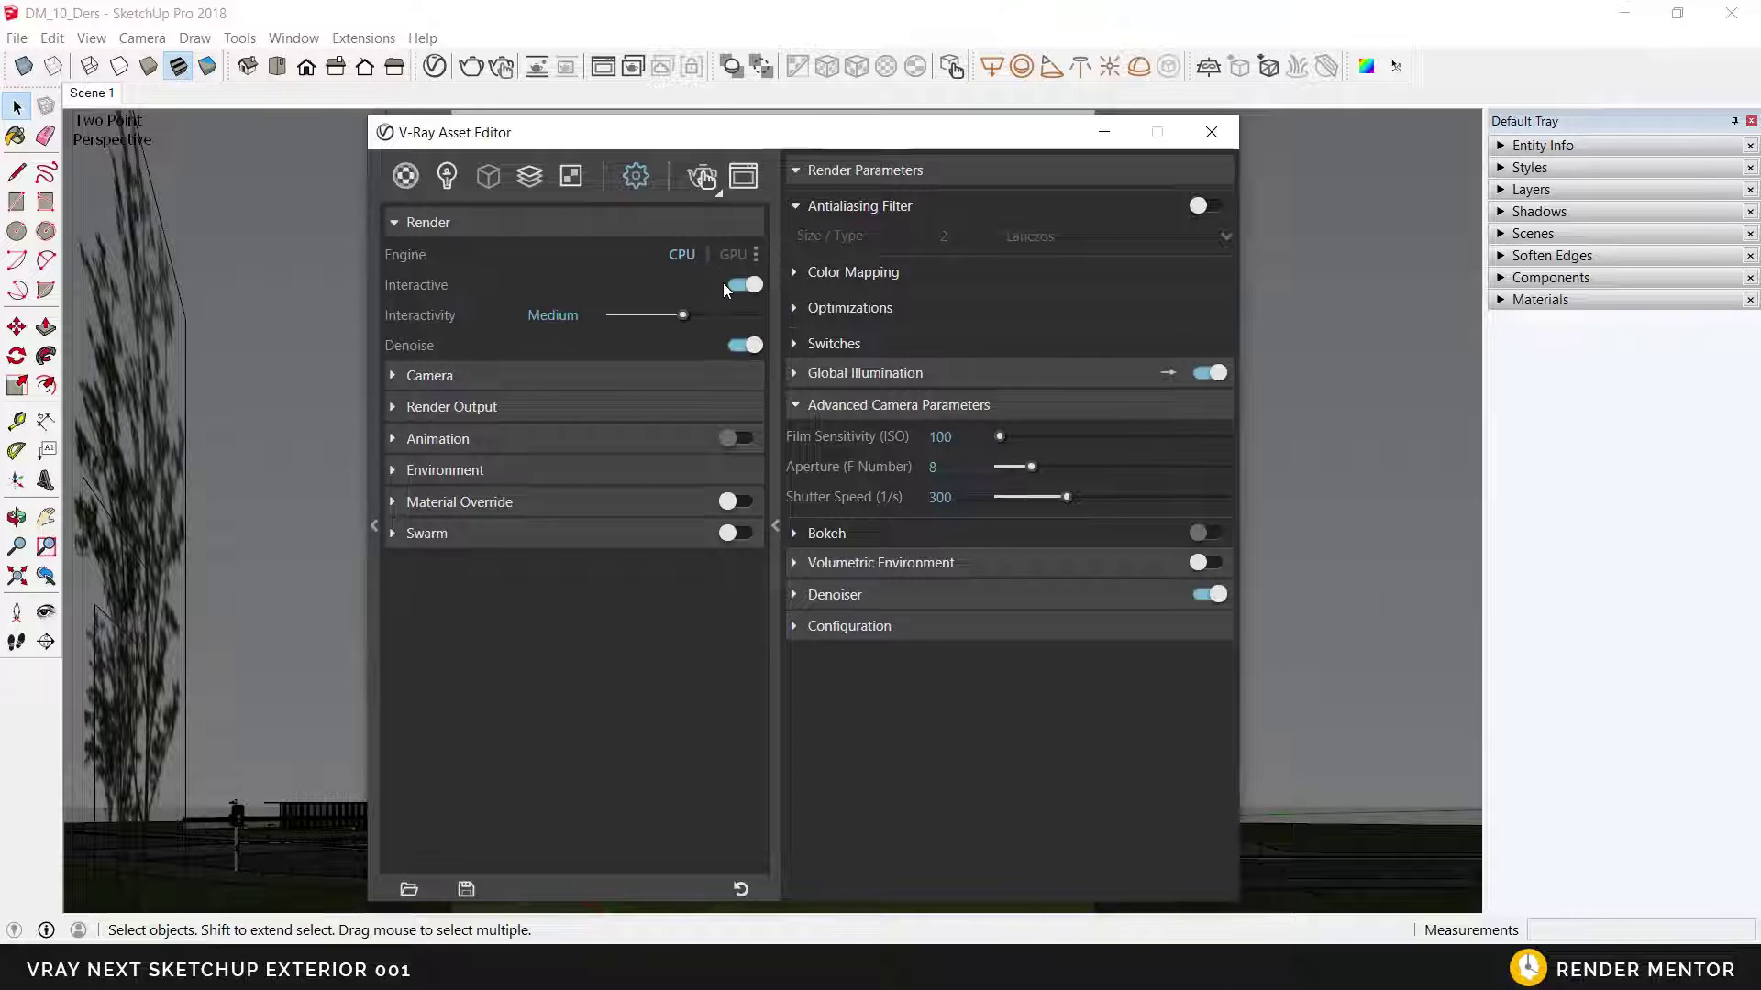
Enable the Denoiser and set its engine to NVIDIA AI.
click(921, 596)
click(1206, 595)
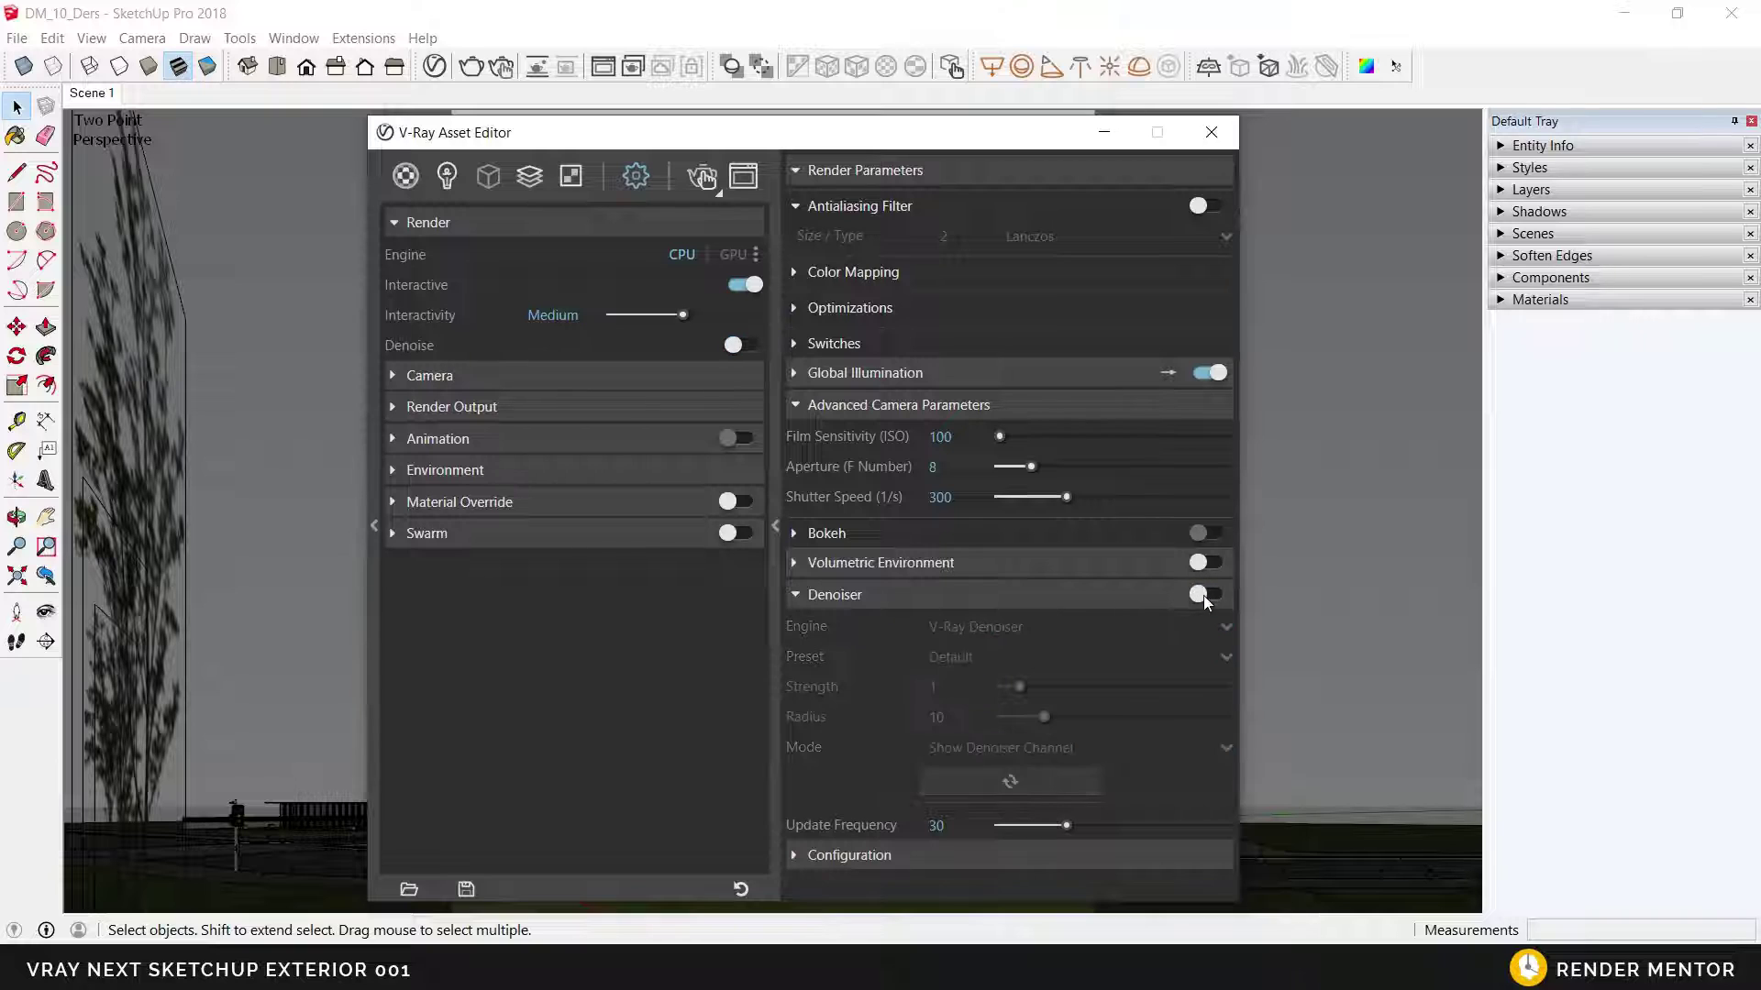
click(1204, 596)
click(1204, 596)
click(1204, 596)
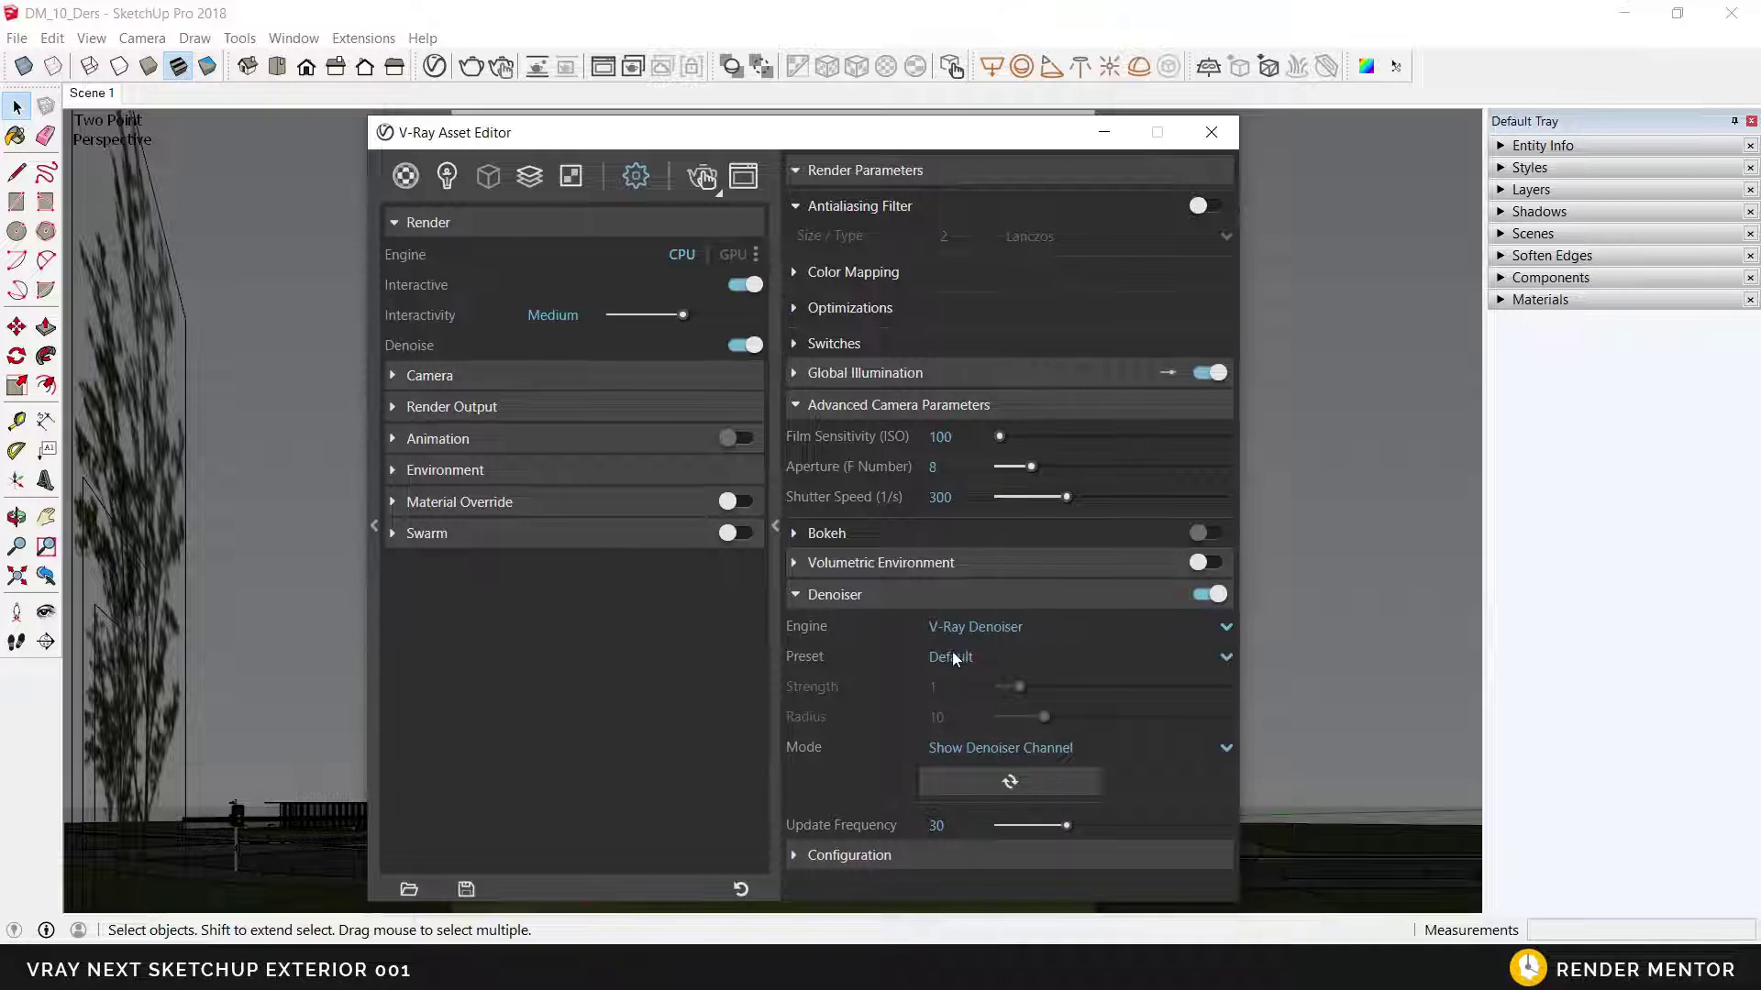
click(976, 627)
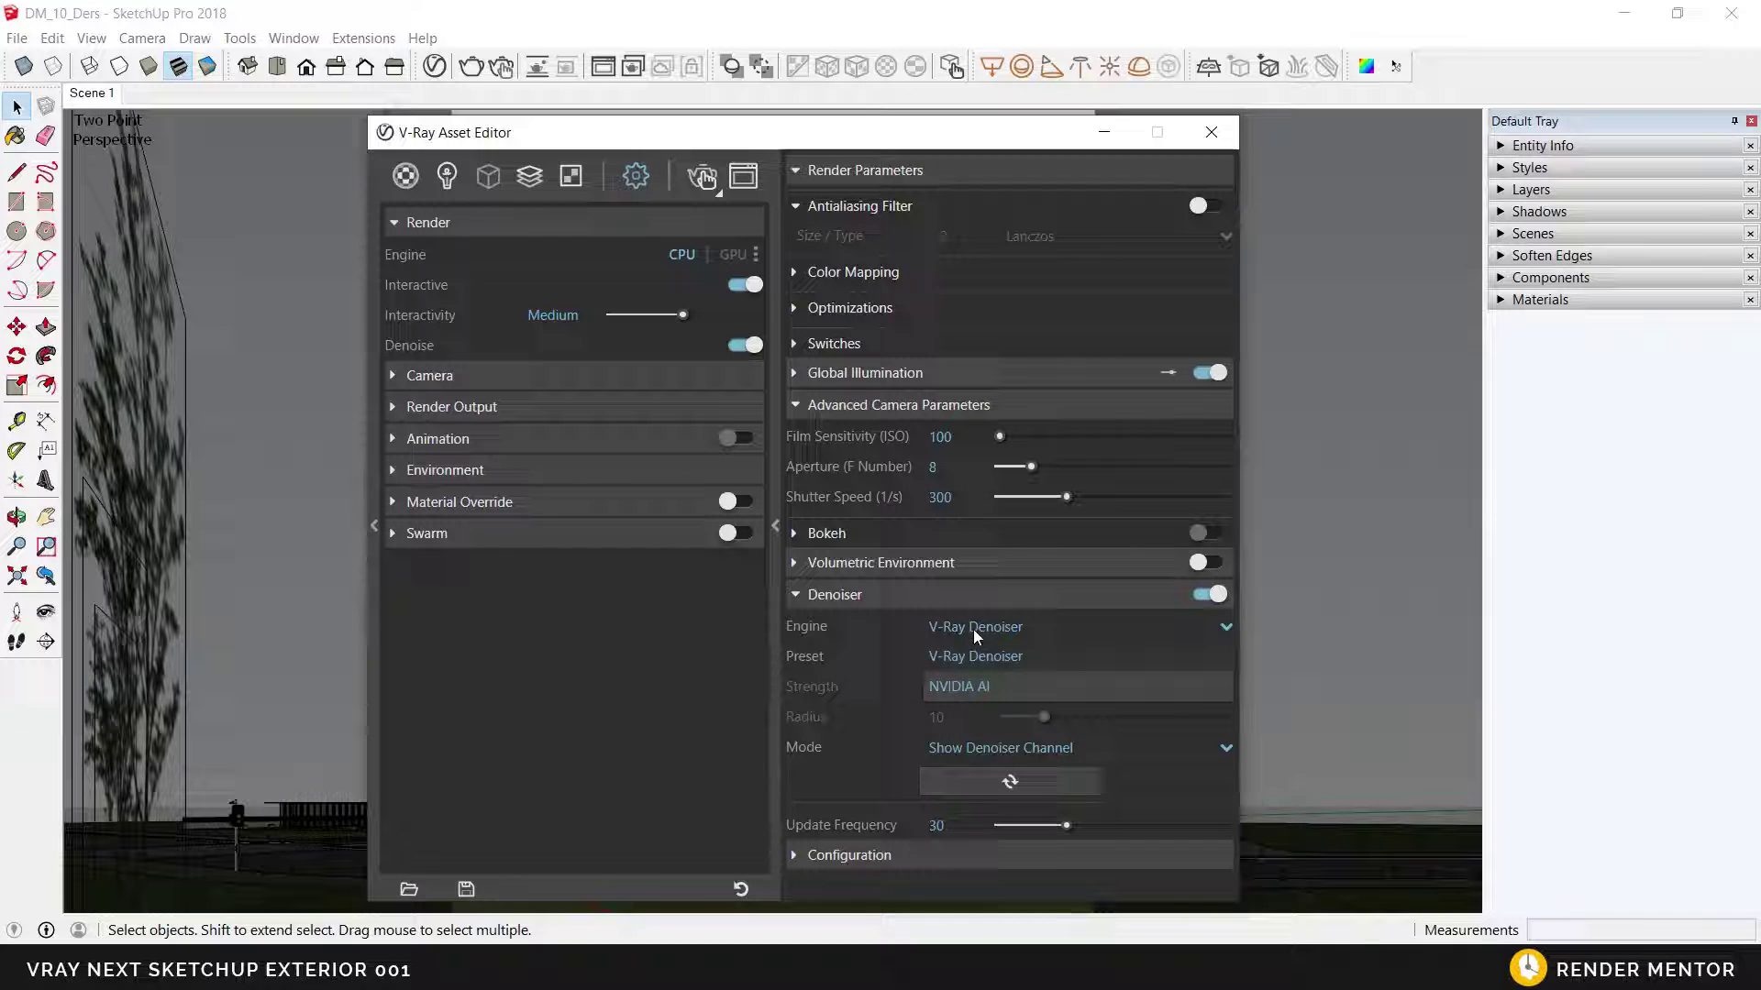
click(958, 690)
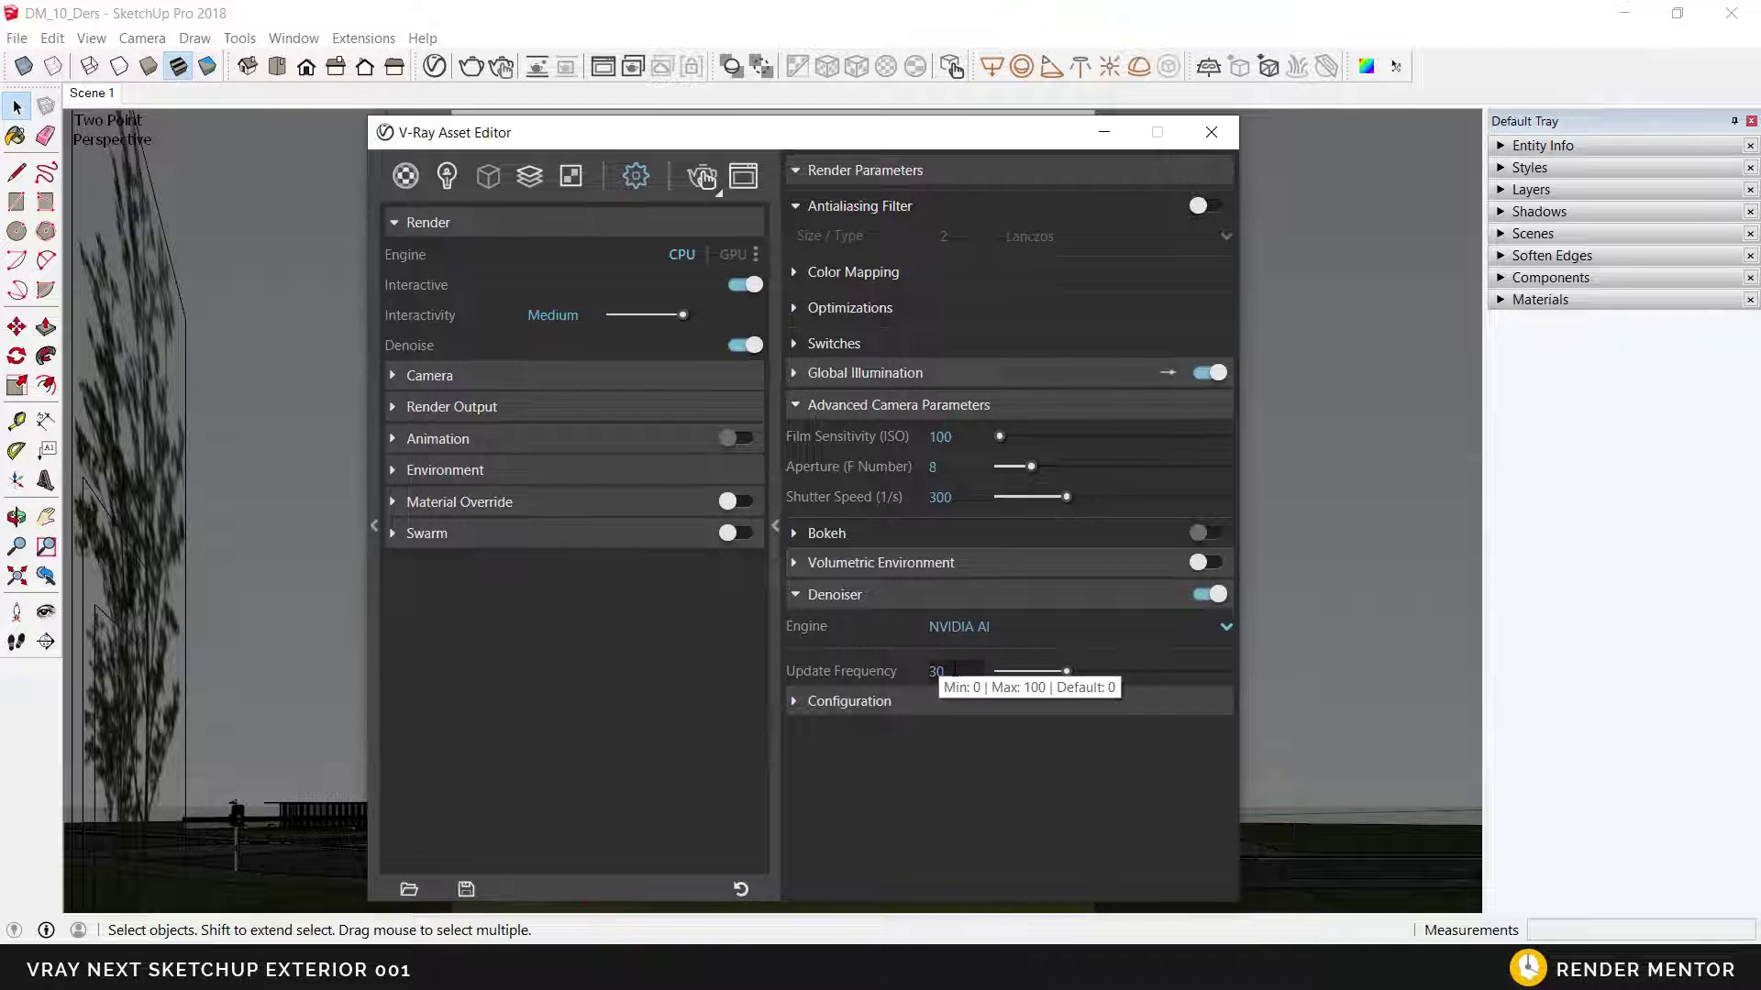
click(966, 631)
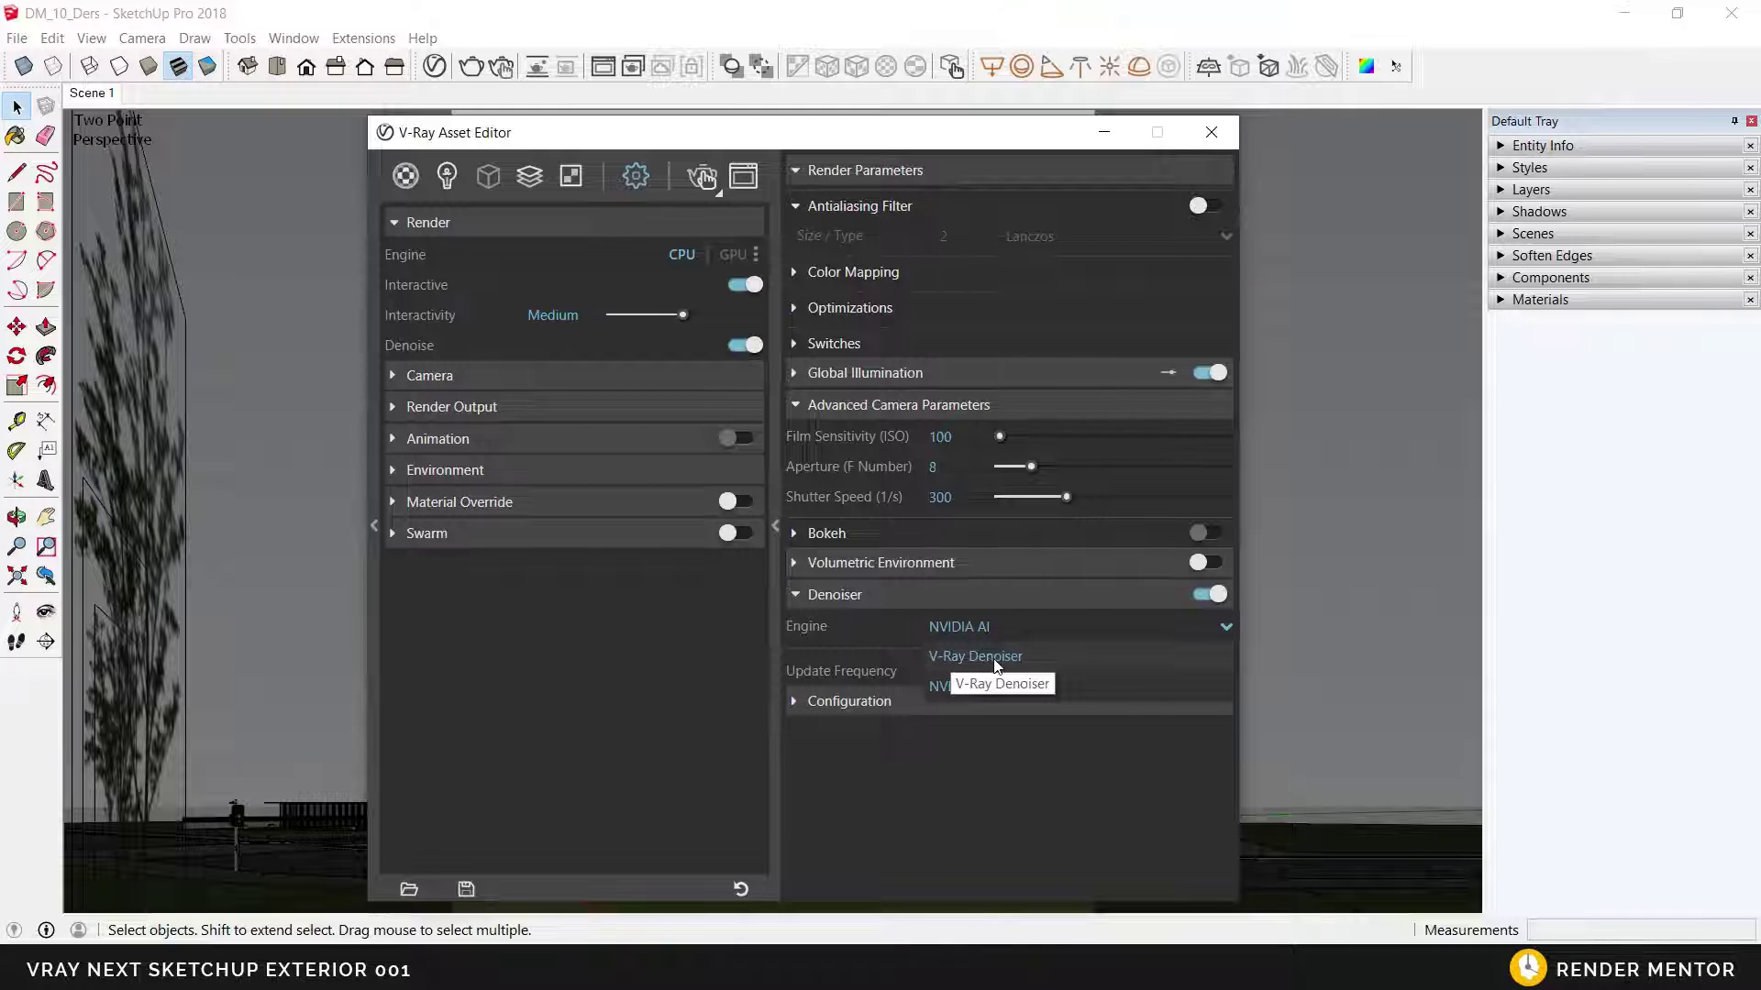
Dismiss the Denoiser Engine list, leaving NVIDIA AI selected.
click(973, 786)
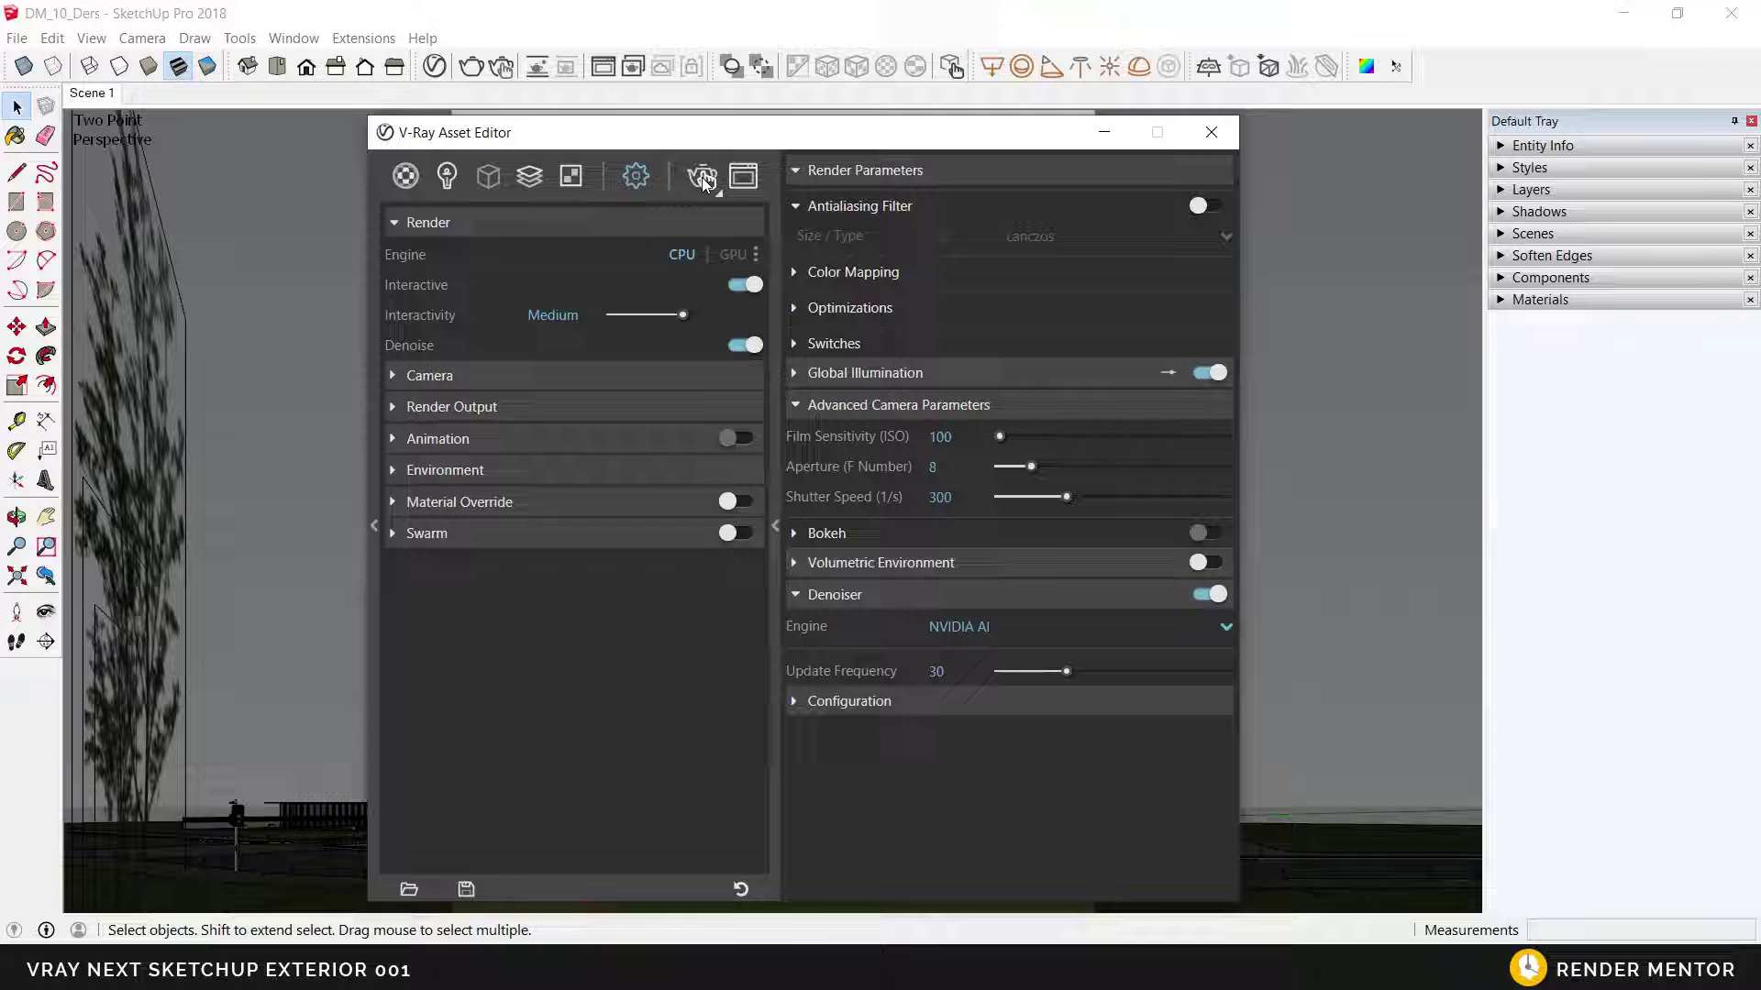
Launch the interactive render of the tower in the V-Ray frame buffer.
click(701, 178)
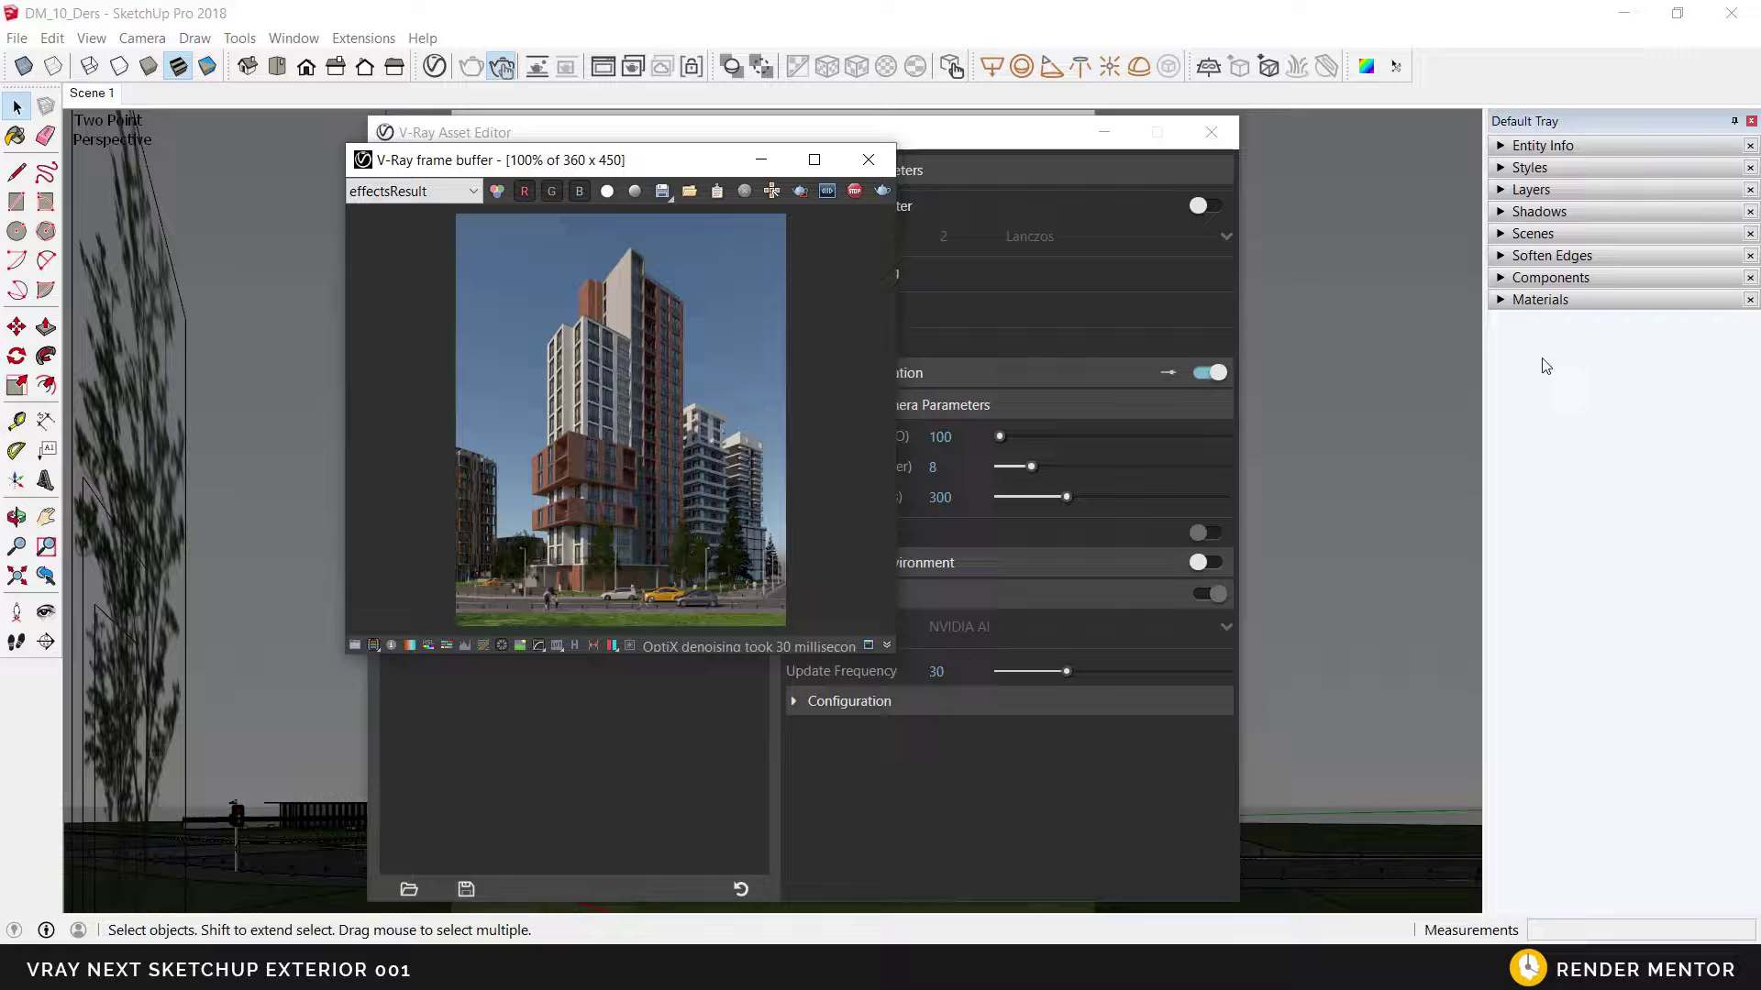
Set the Shadows sun time to 07:10 for early-morning light.
click(1555, 212)
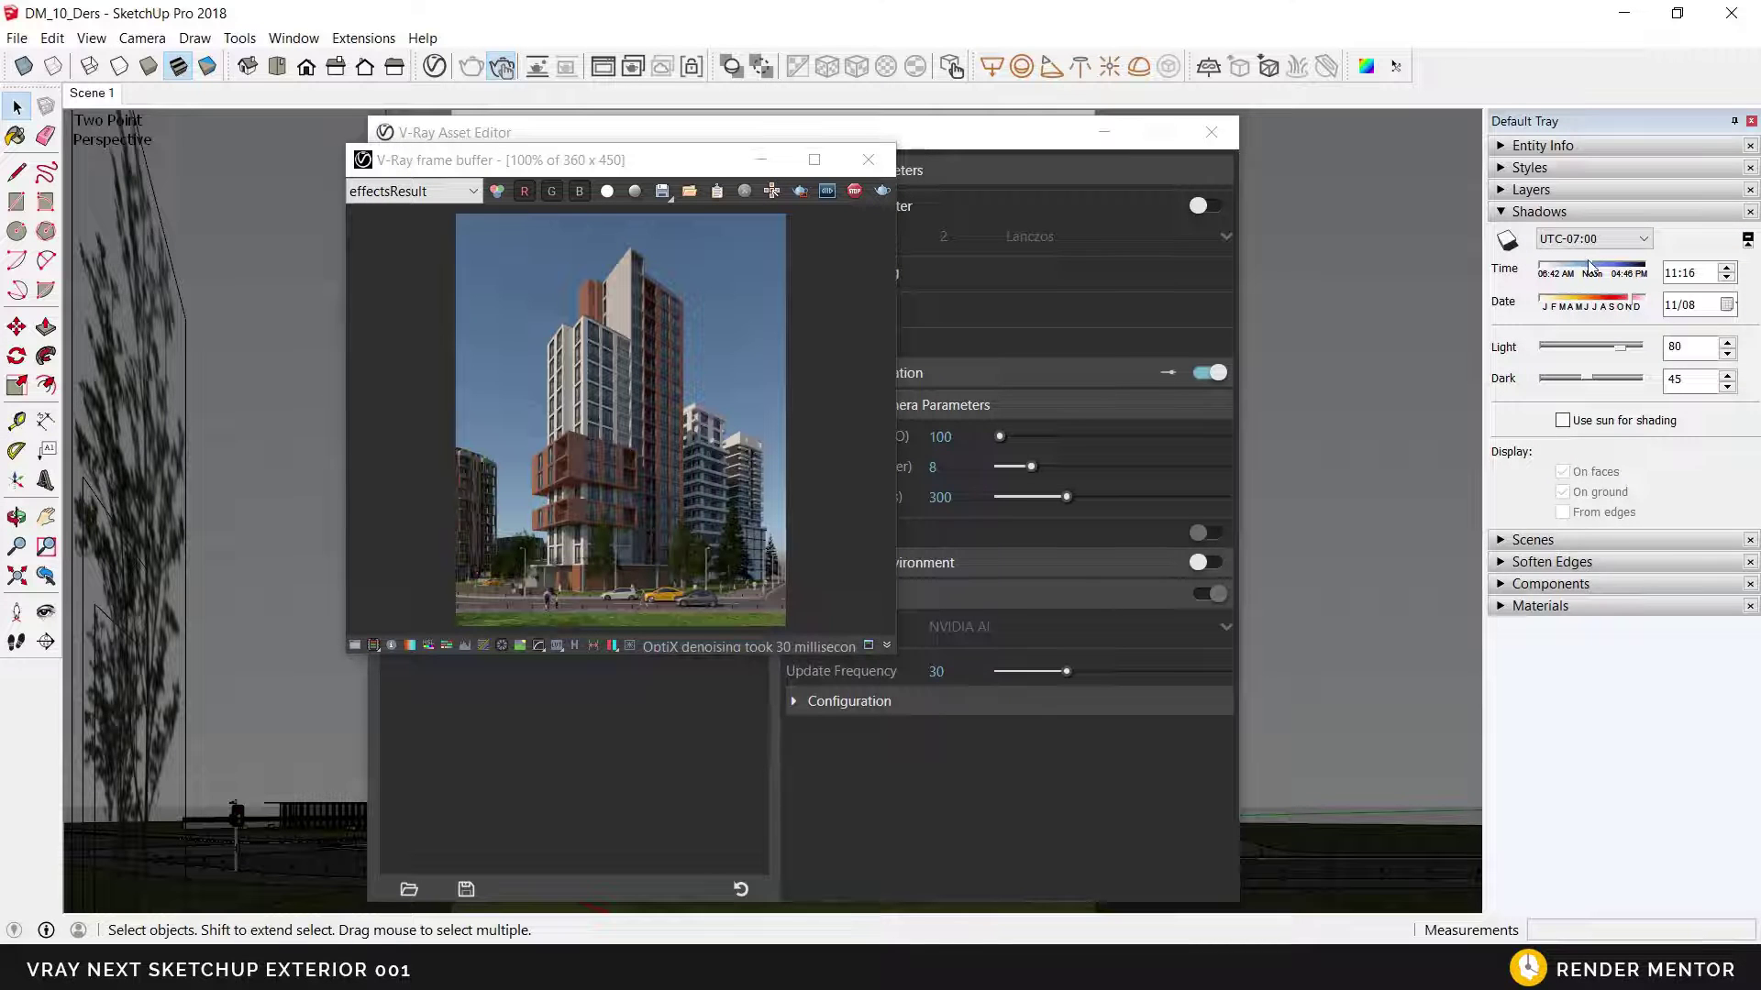
drag(1587, 276, 1560, 278)
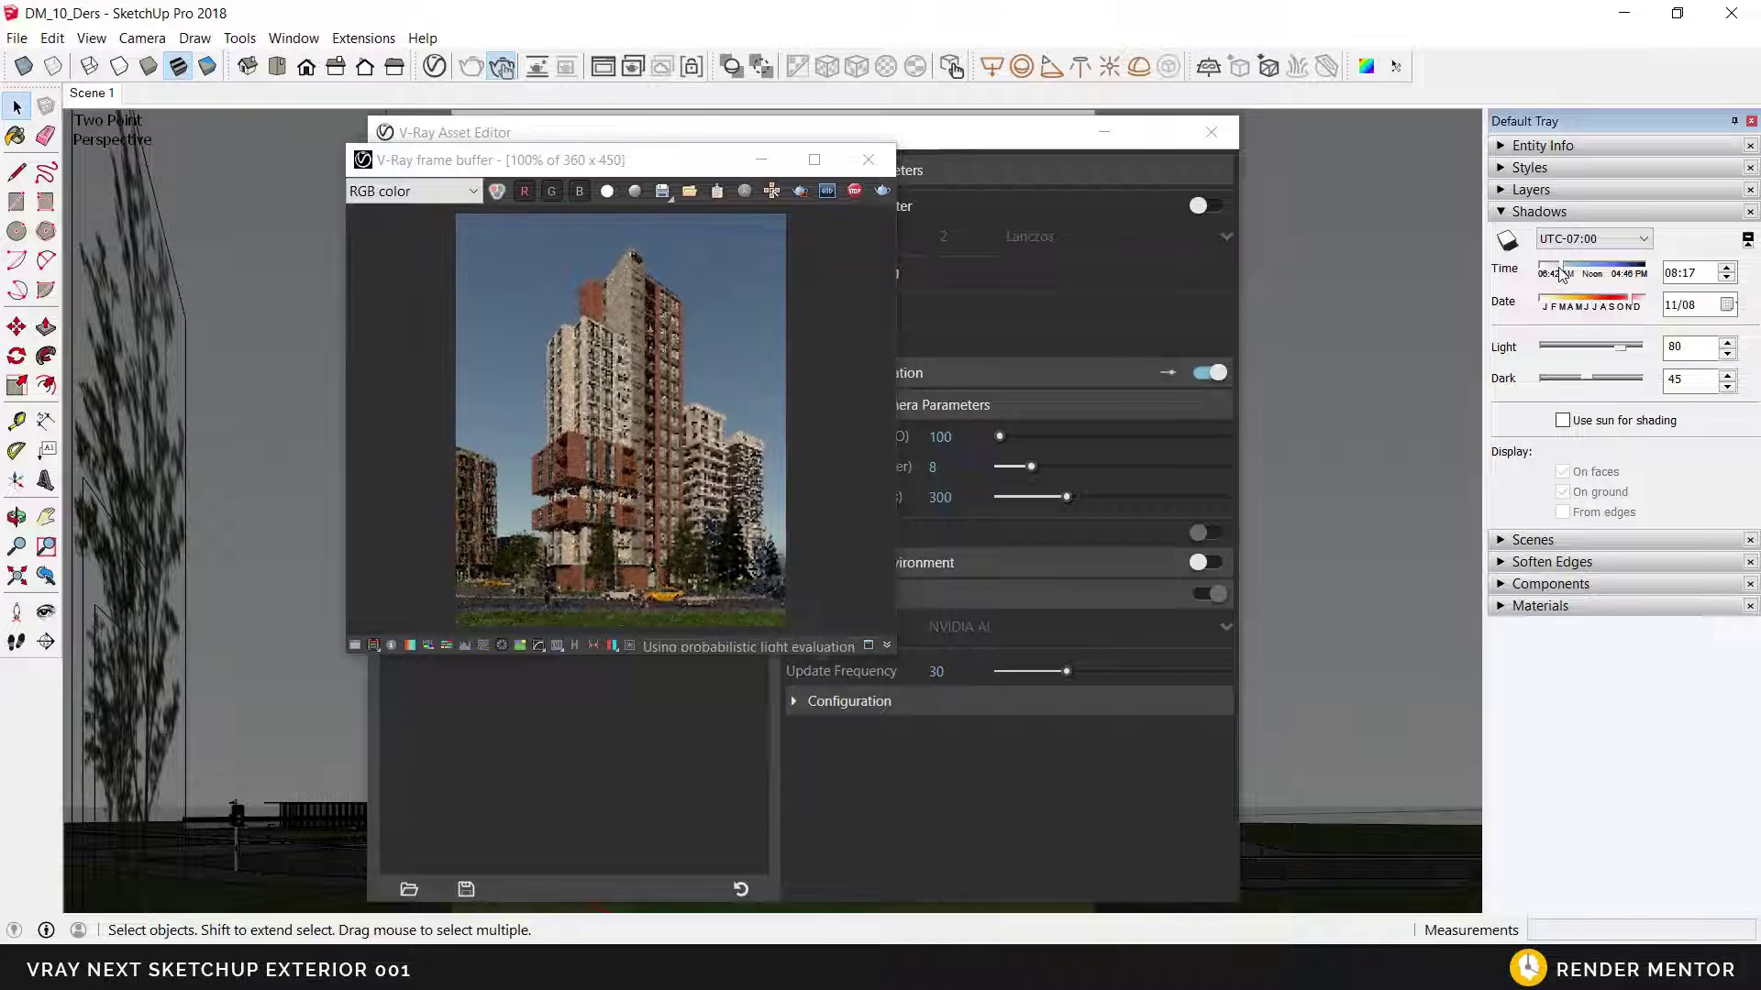
drag(1560, 274, 1550, 280)
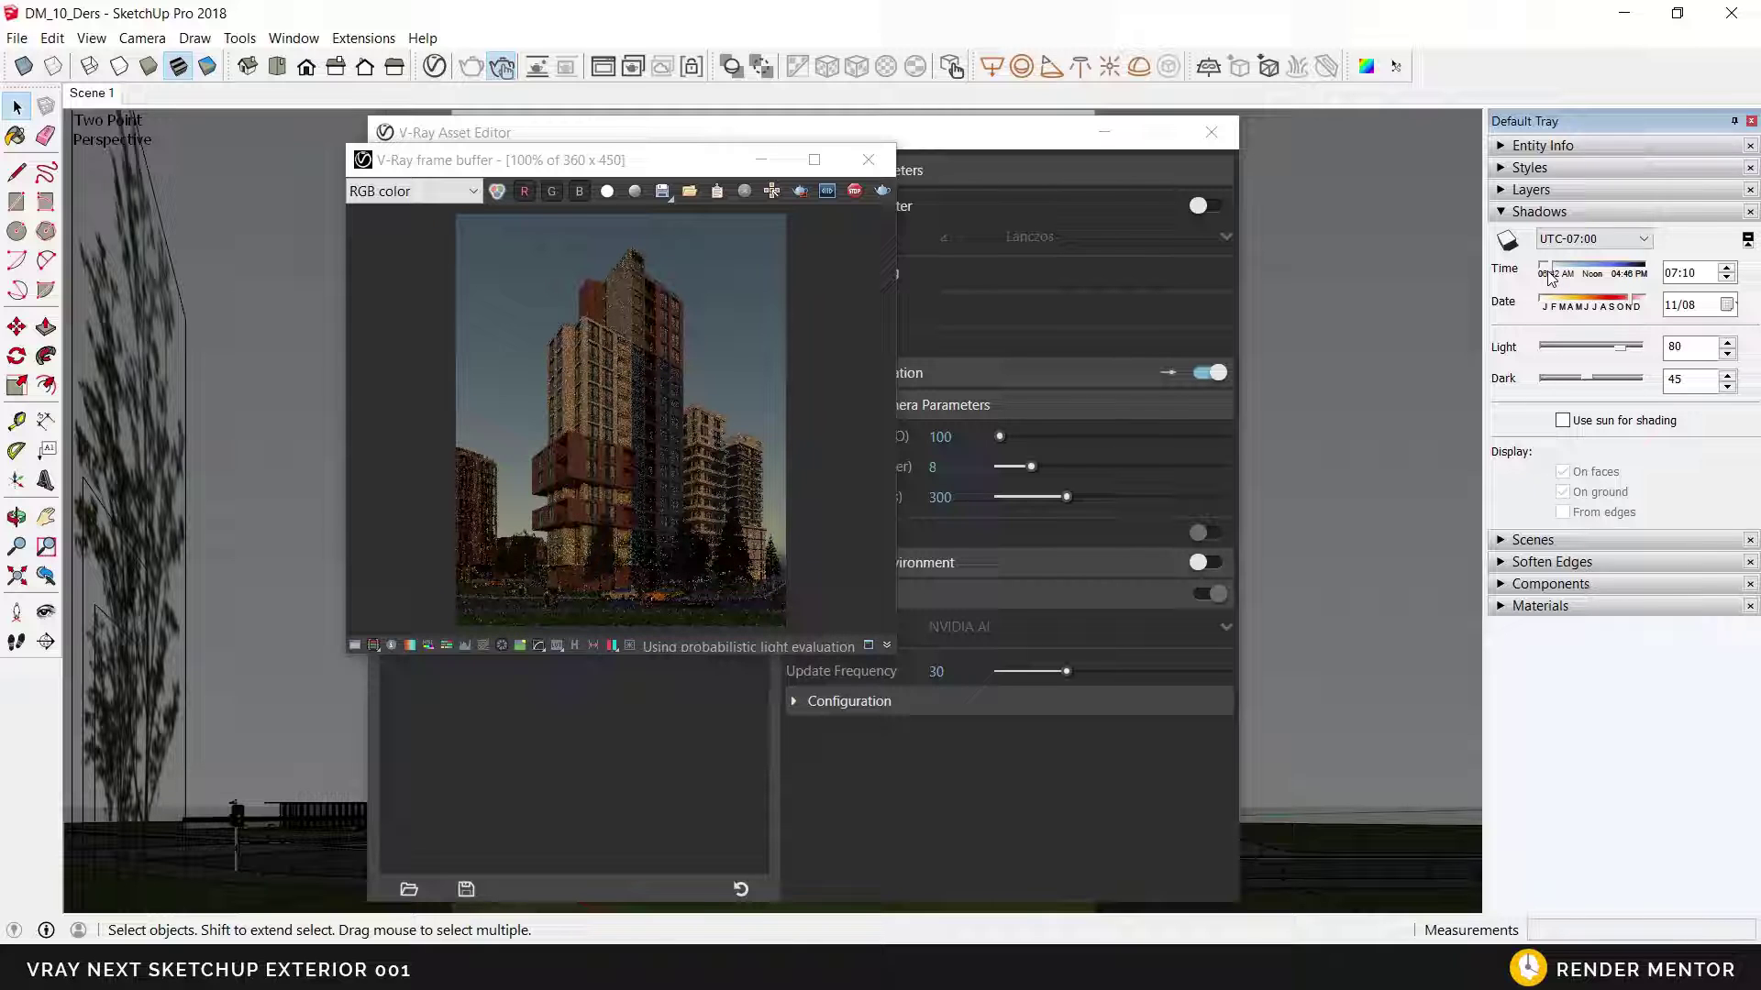
Minimize the Asset Editor, move the frame buffer right, and zoom closer on the tower.
click(949, 144)
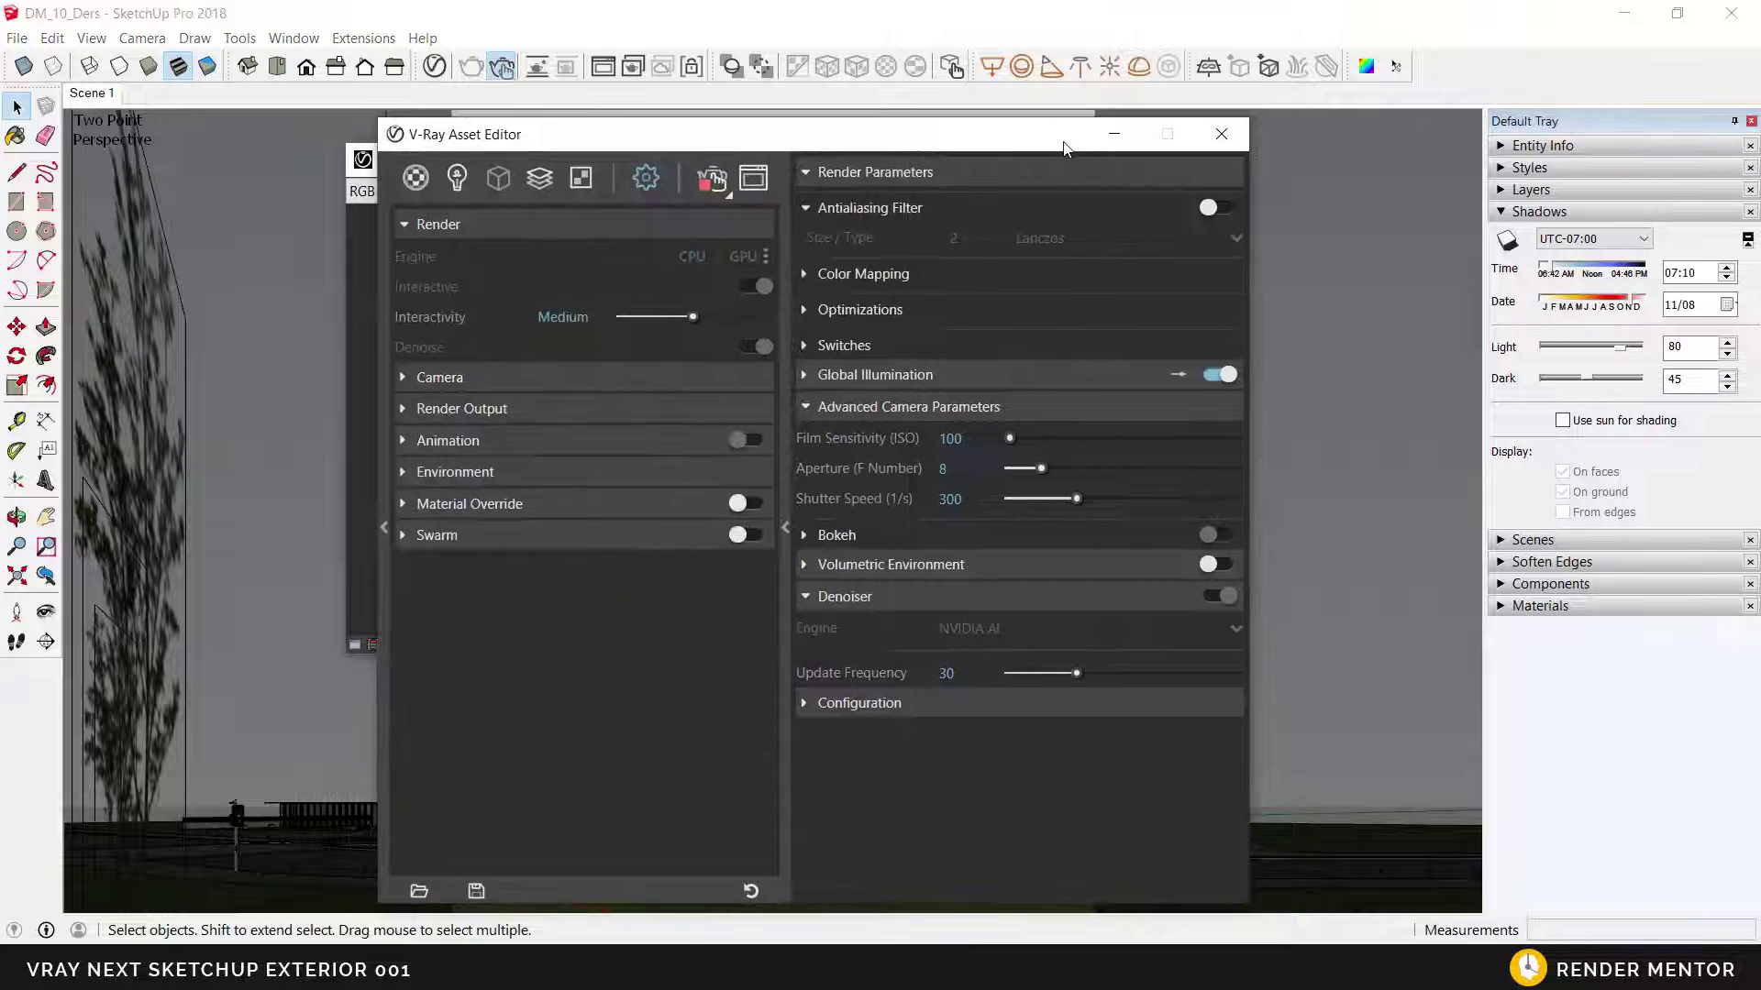
click(1106, 135)
drag(668, 168, 1159, 188)
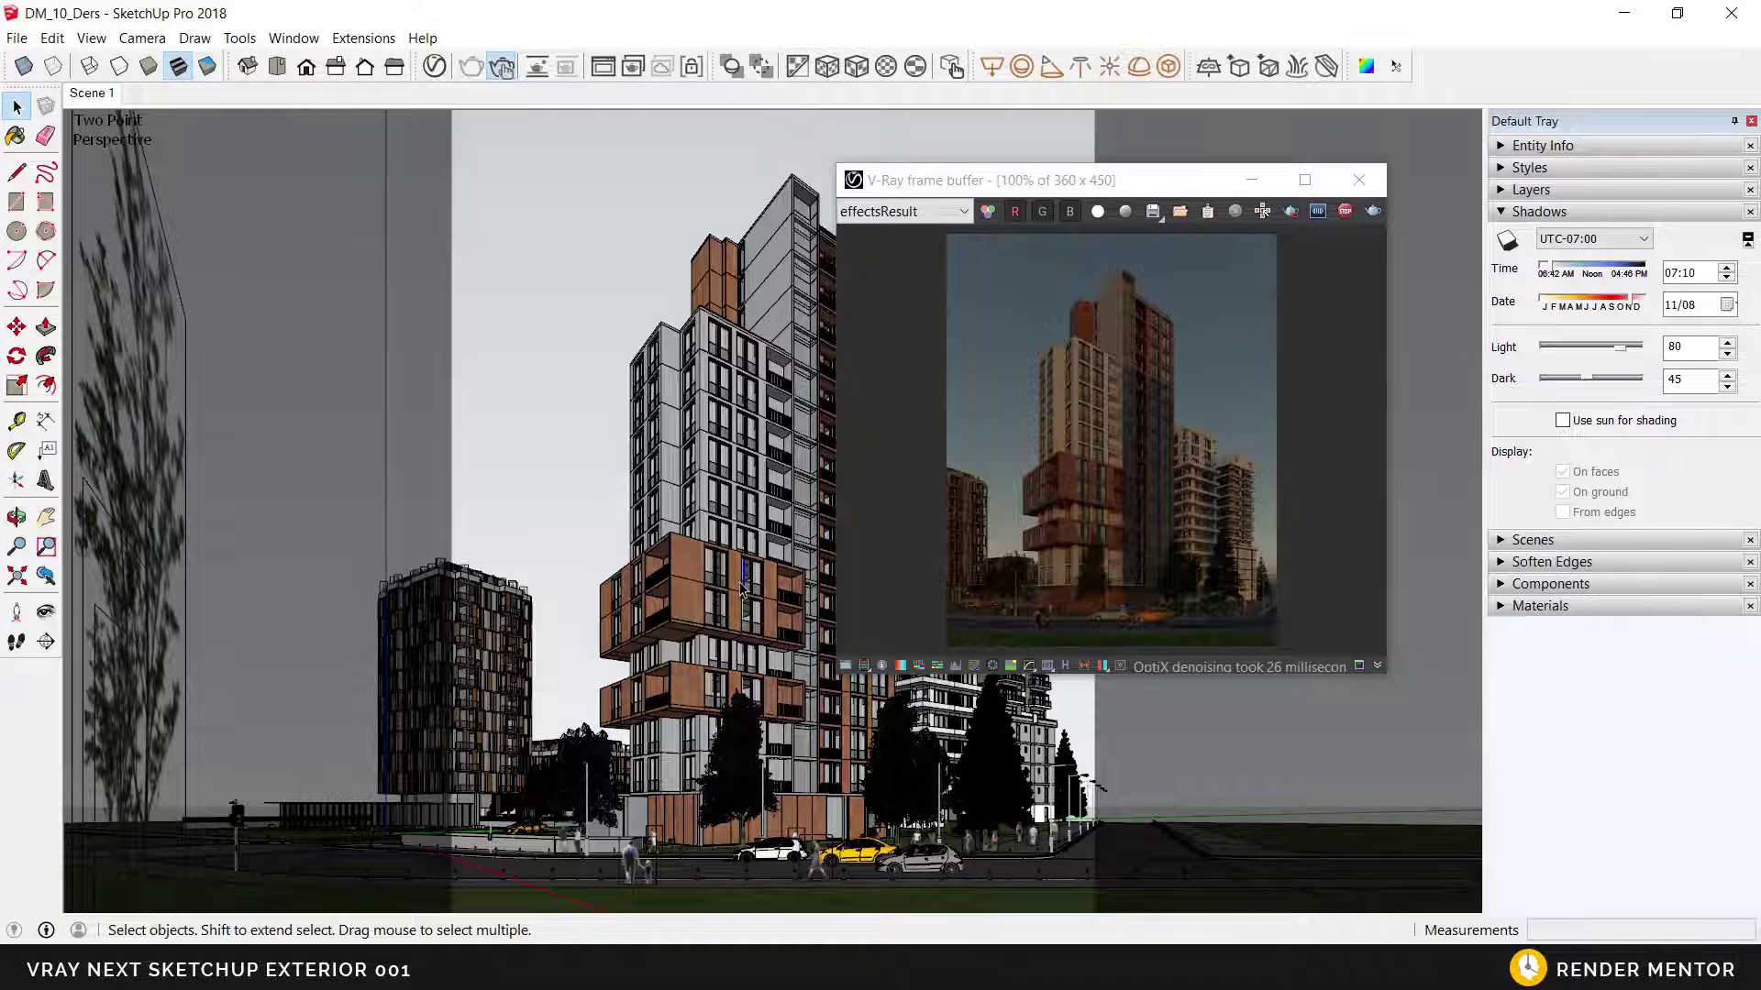
scroll(742, 596, up, 3)
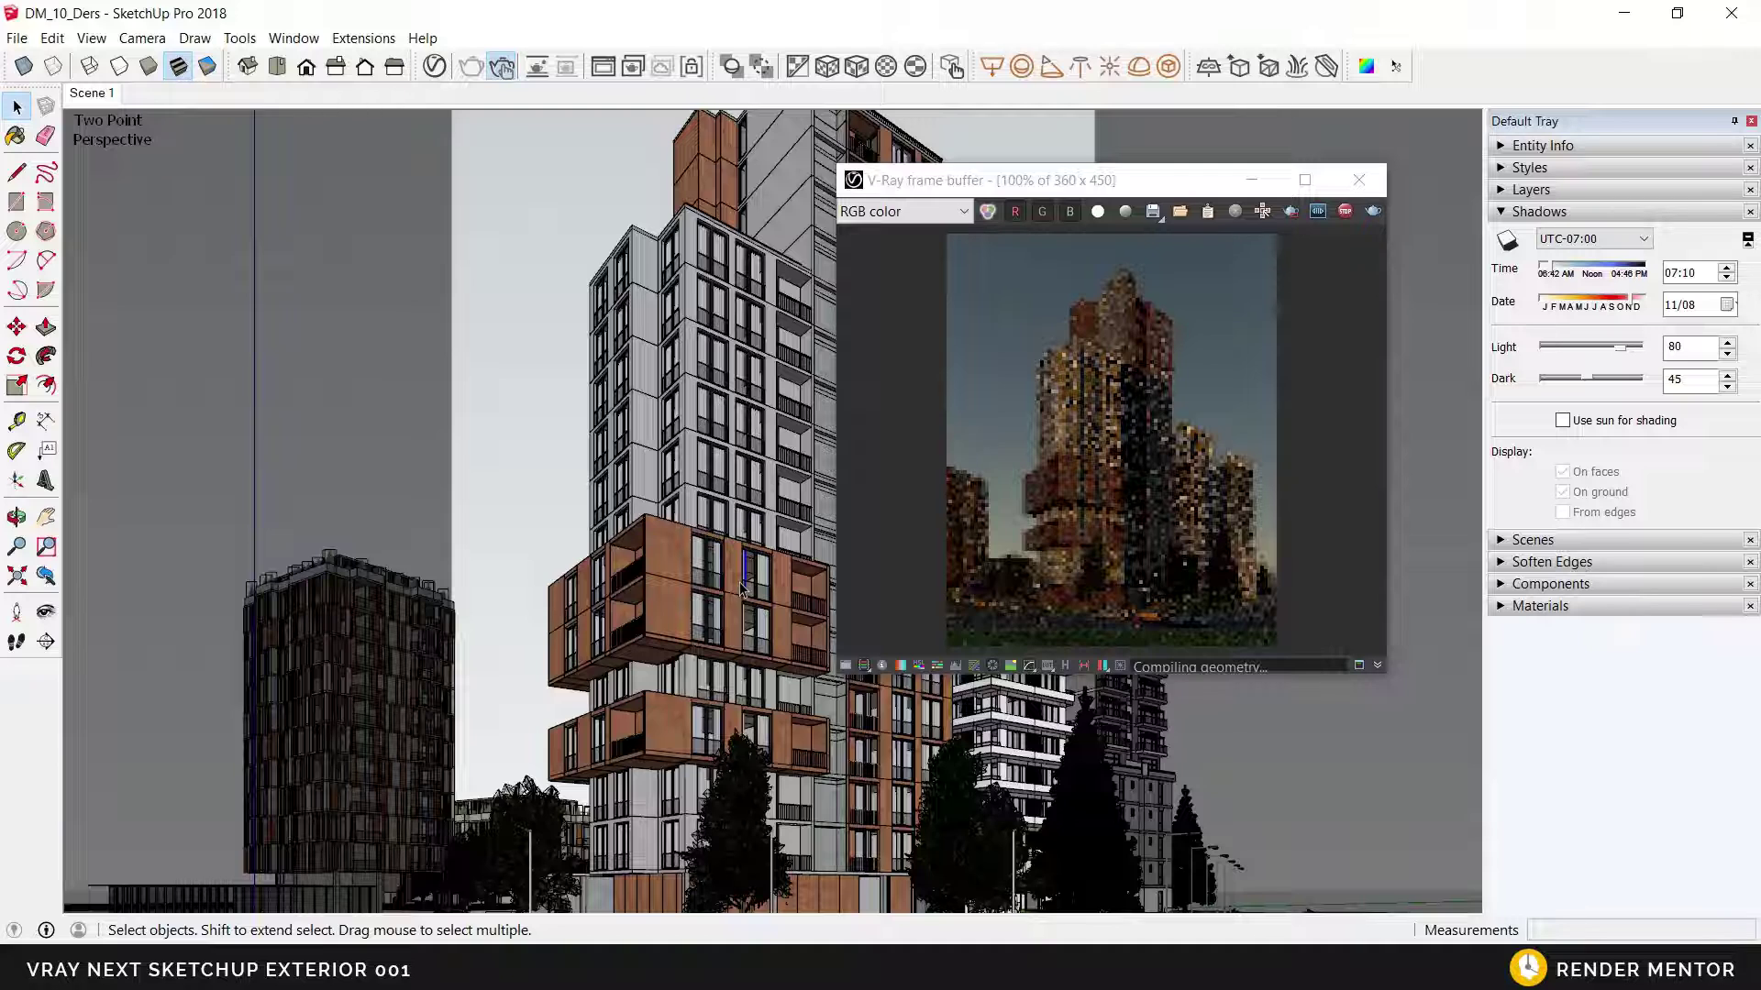
scroll(743, 587, up, 2)
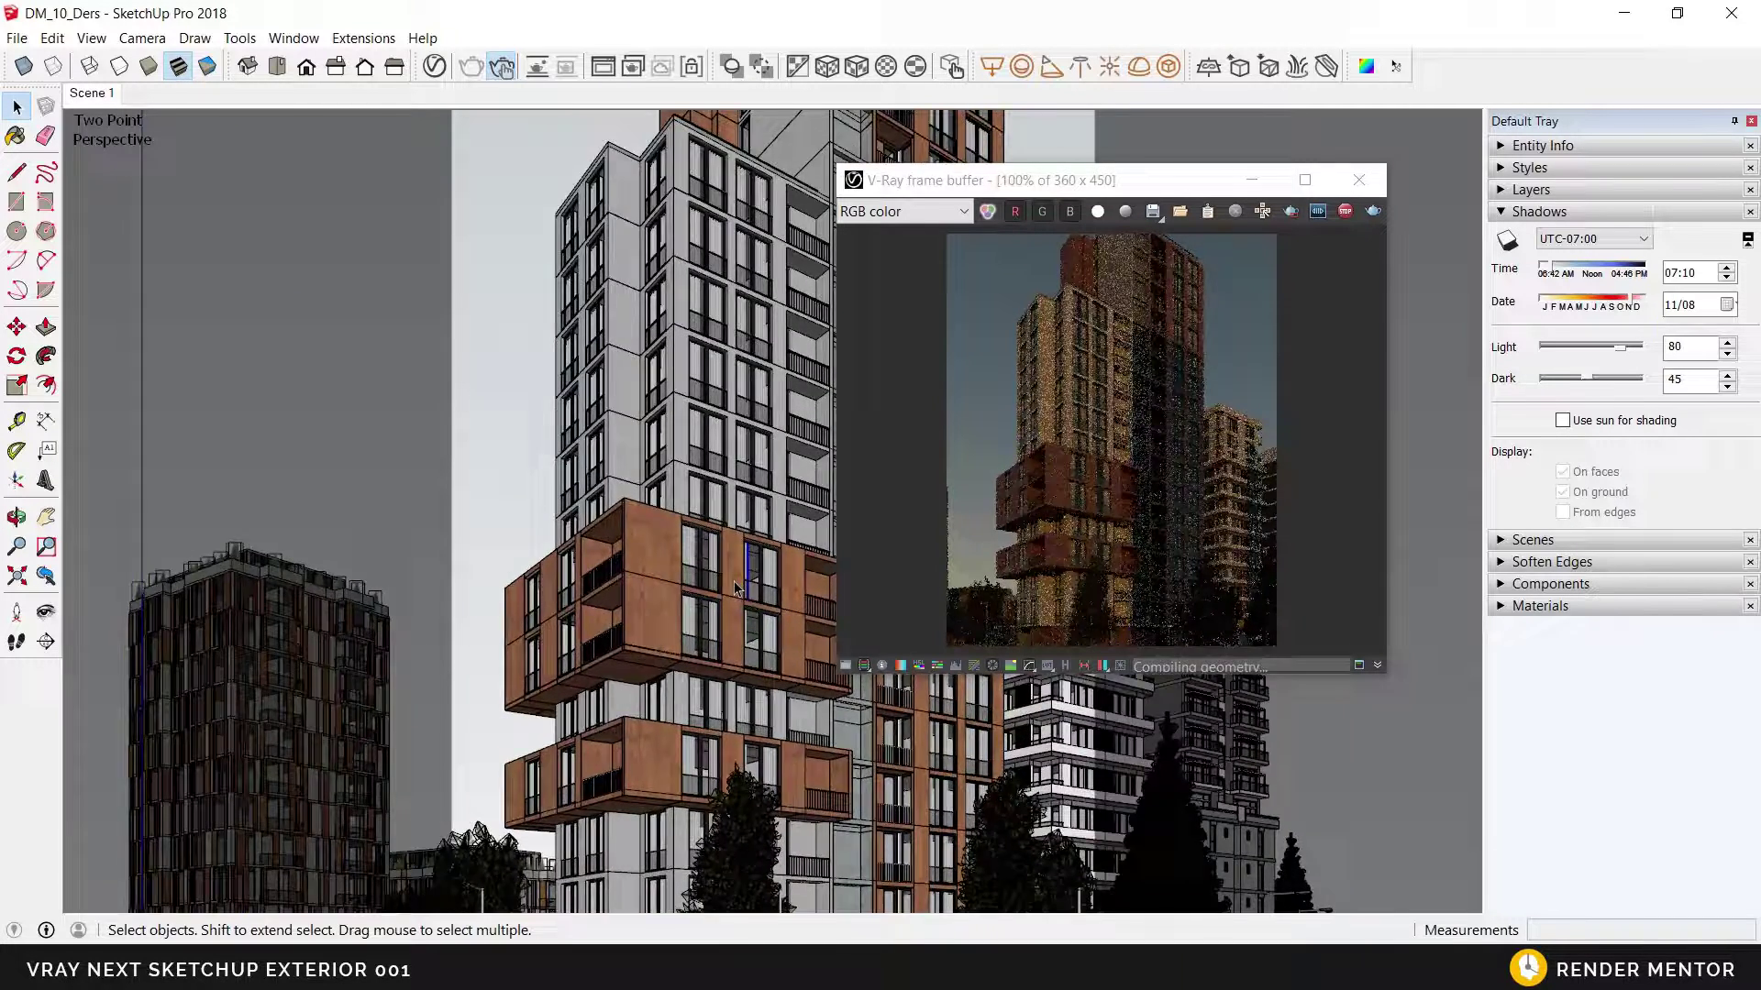
scroll(737, 588, up, 1)
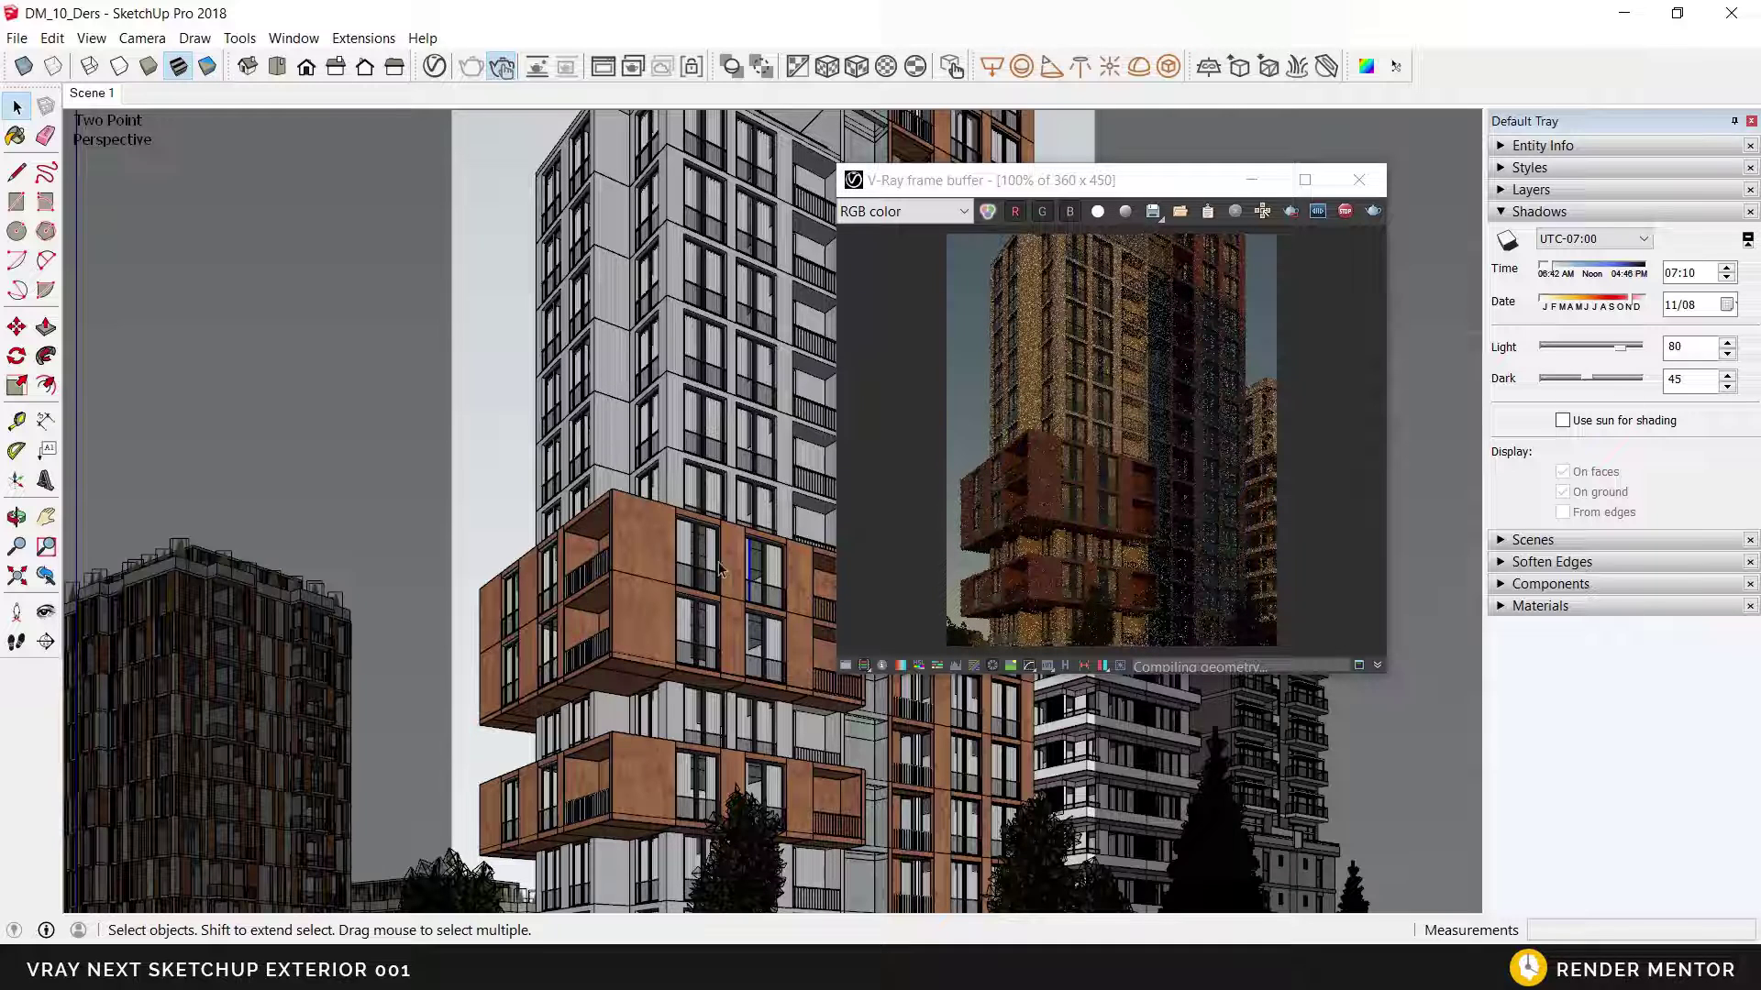
Recall Scene 1, set the sun time to 16:01, and reposition the frame buffer.
click(92, 92)
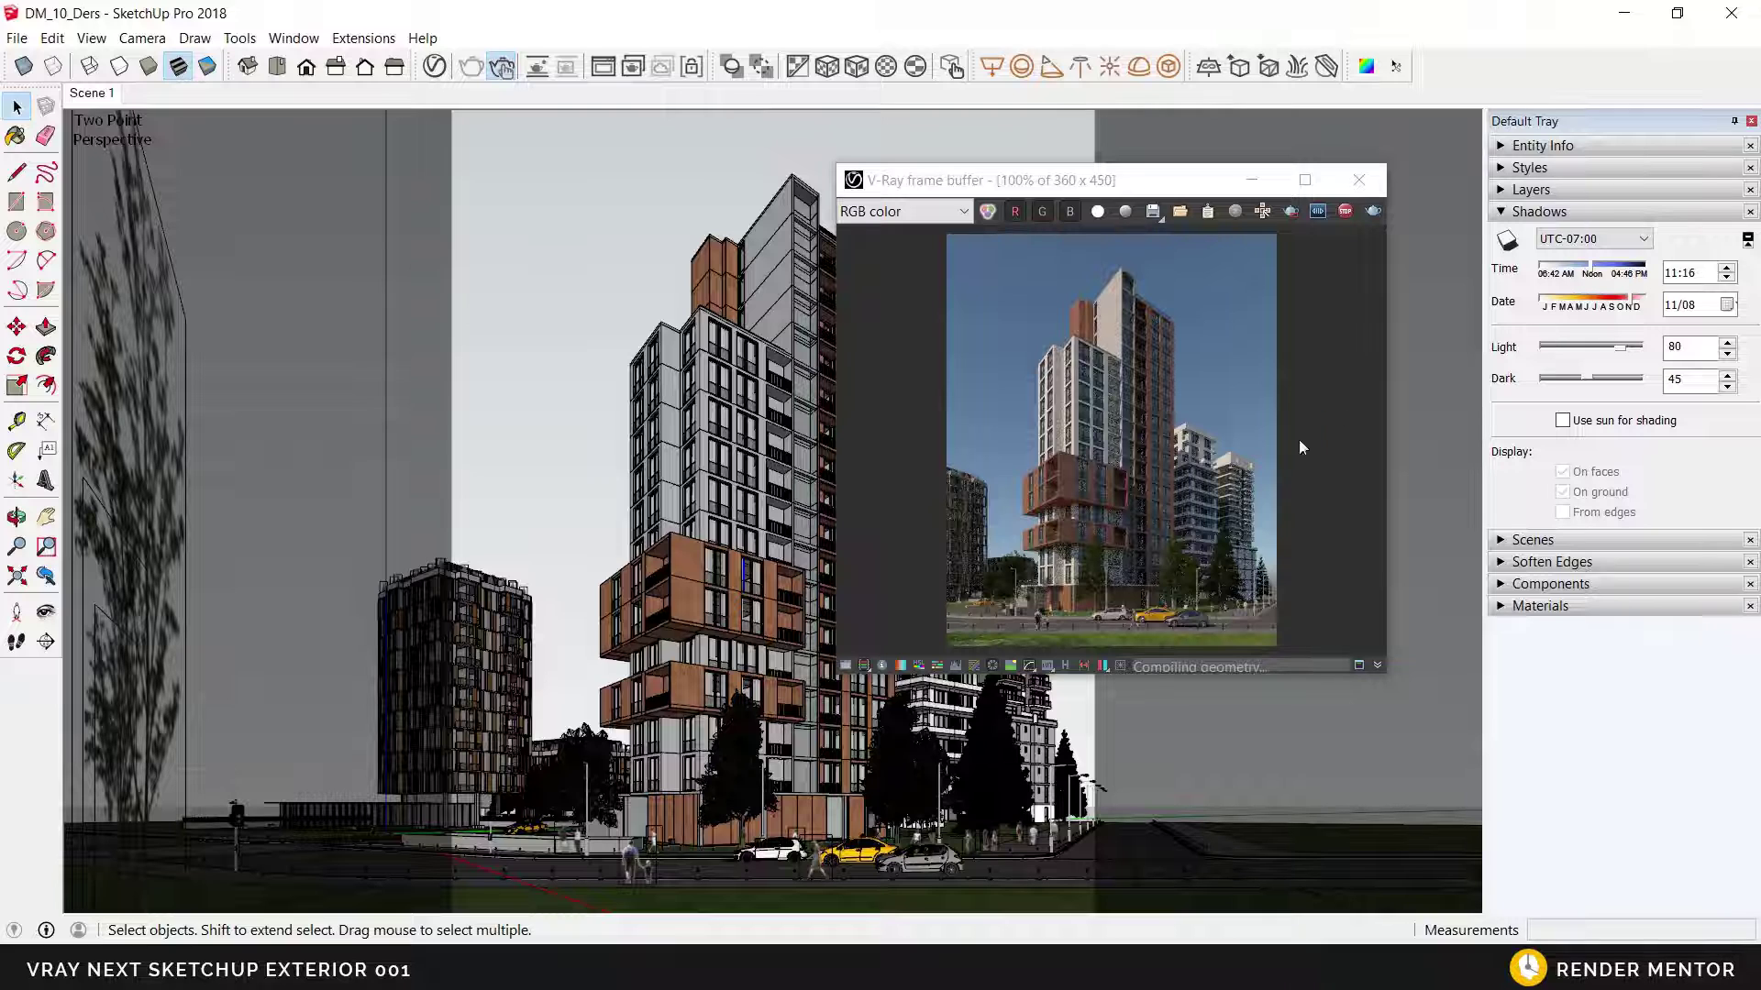
drag(1592, 271, 1639, 275)
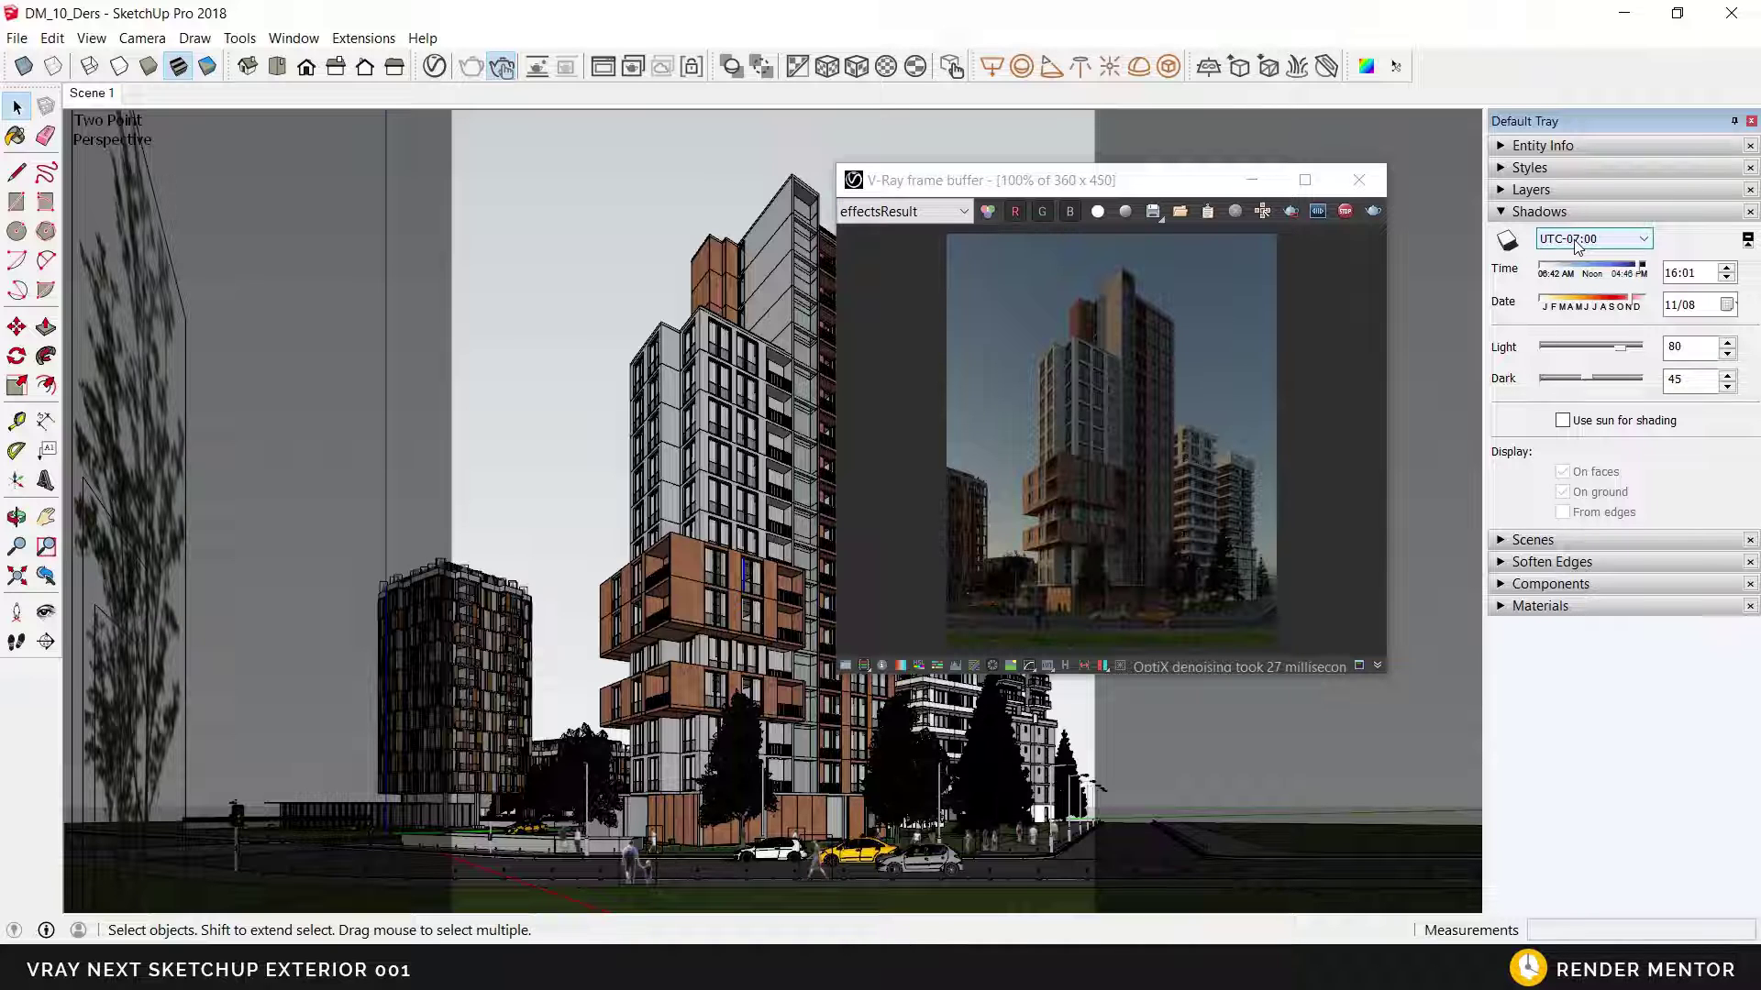
click(1179, 186)
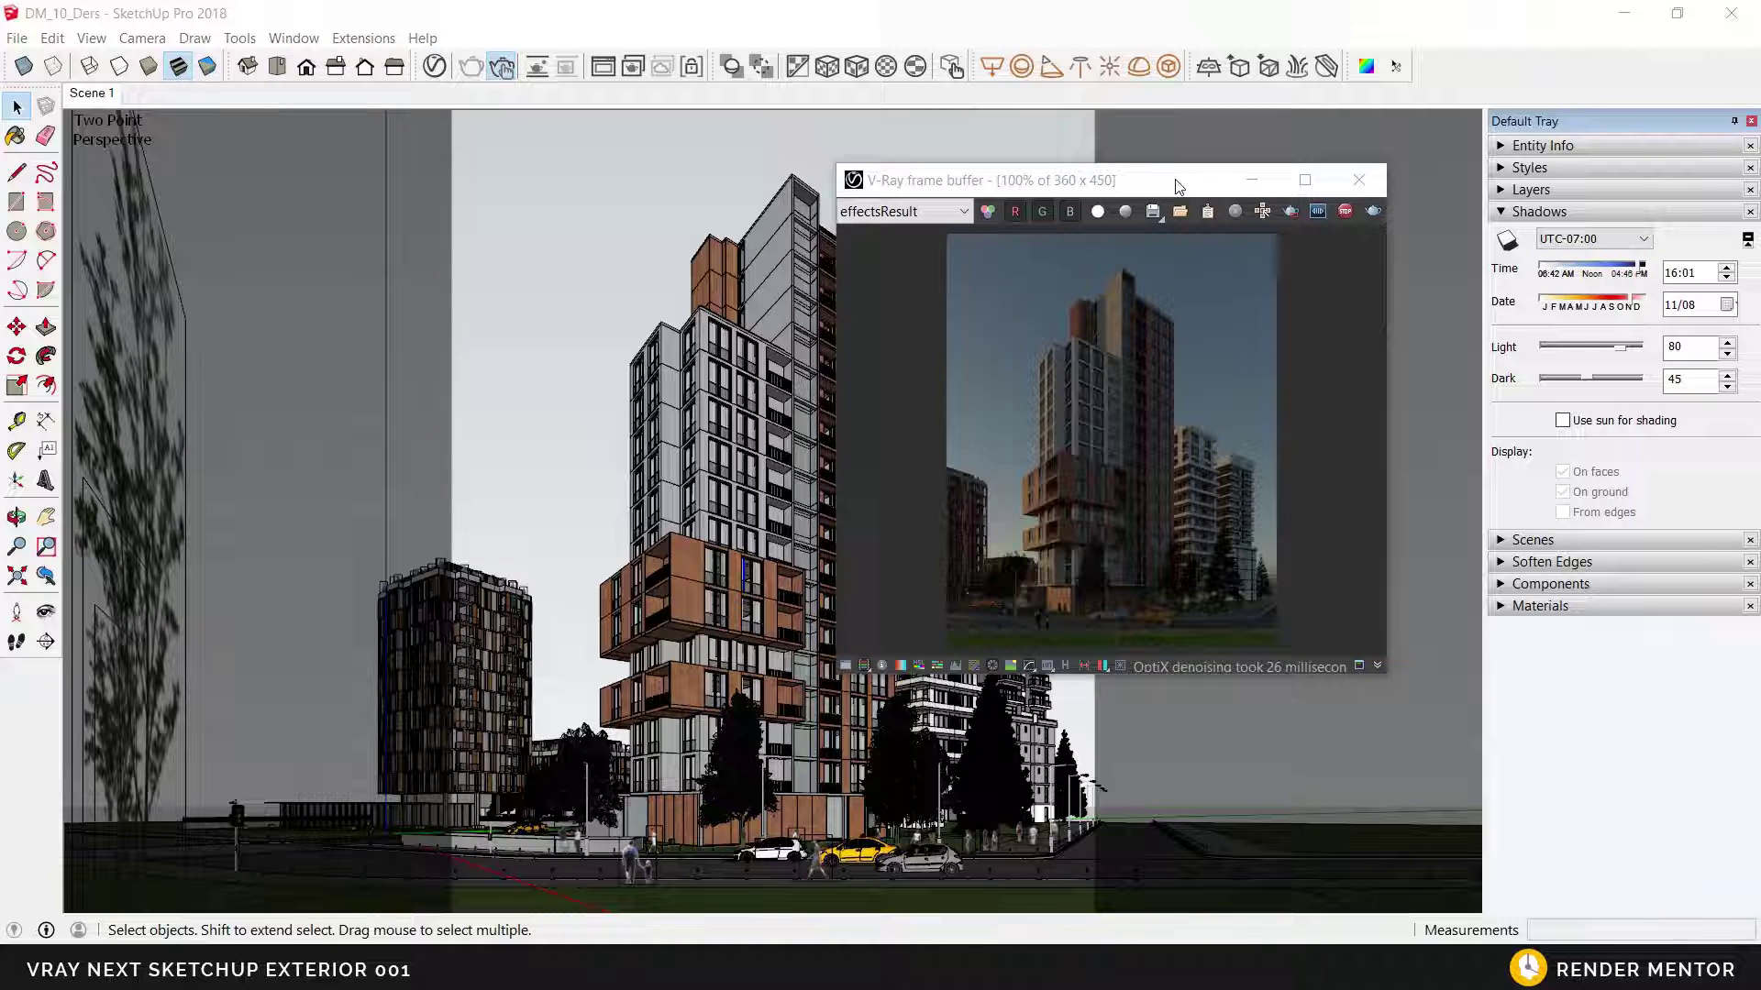
drag(1179, 186, 1136, 149)
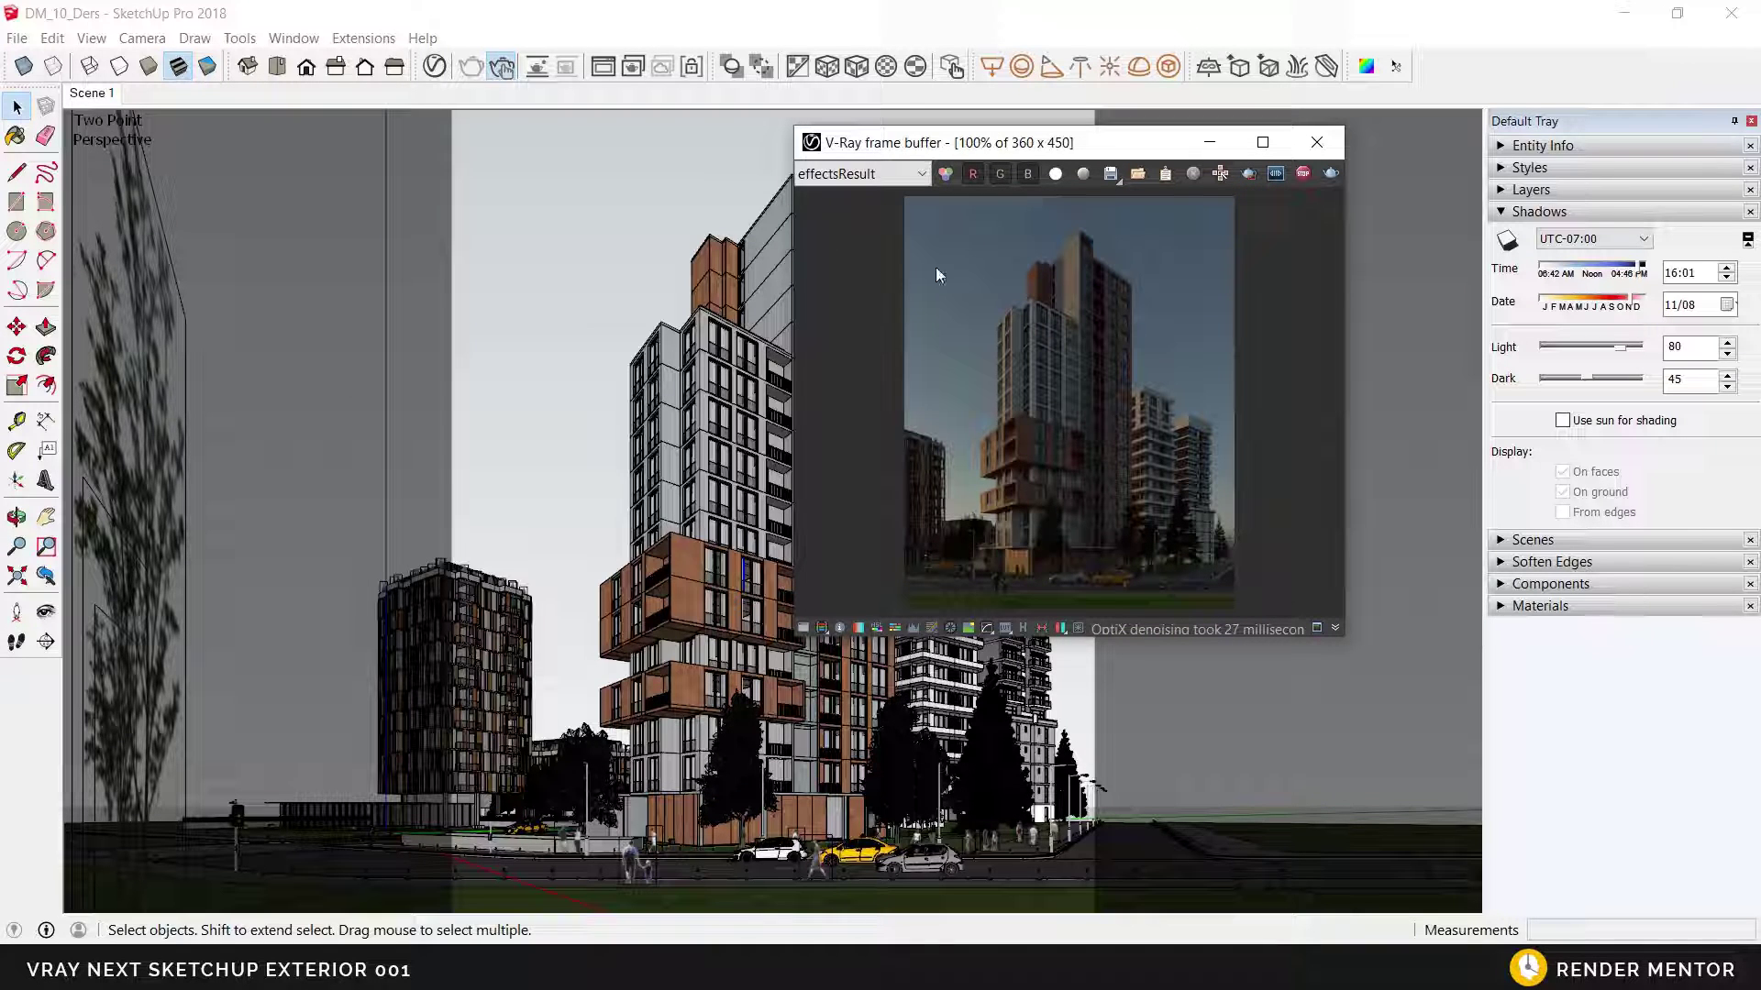
click(17, 37)
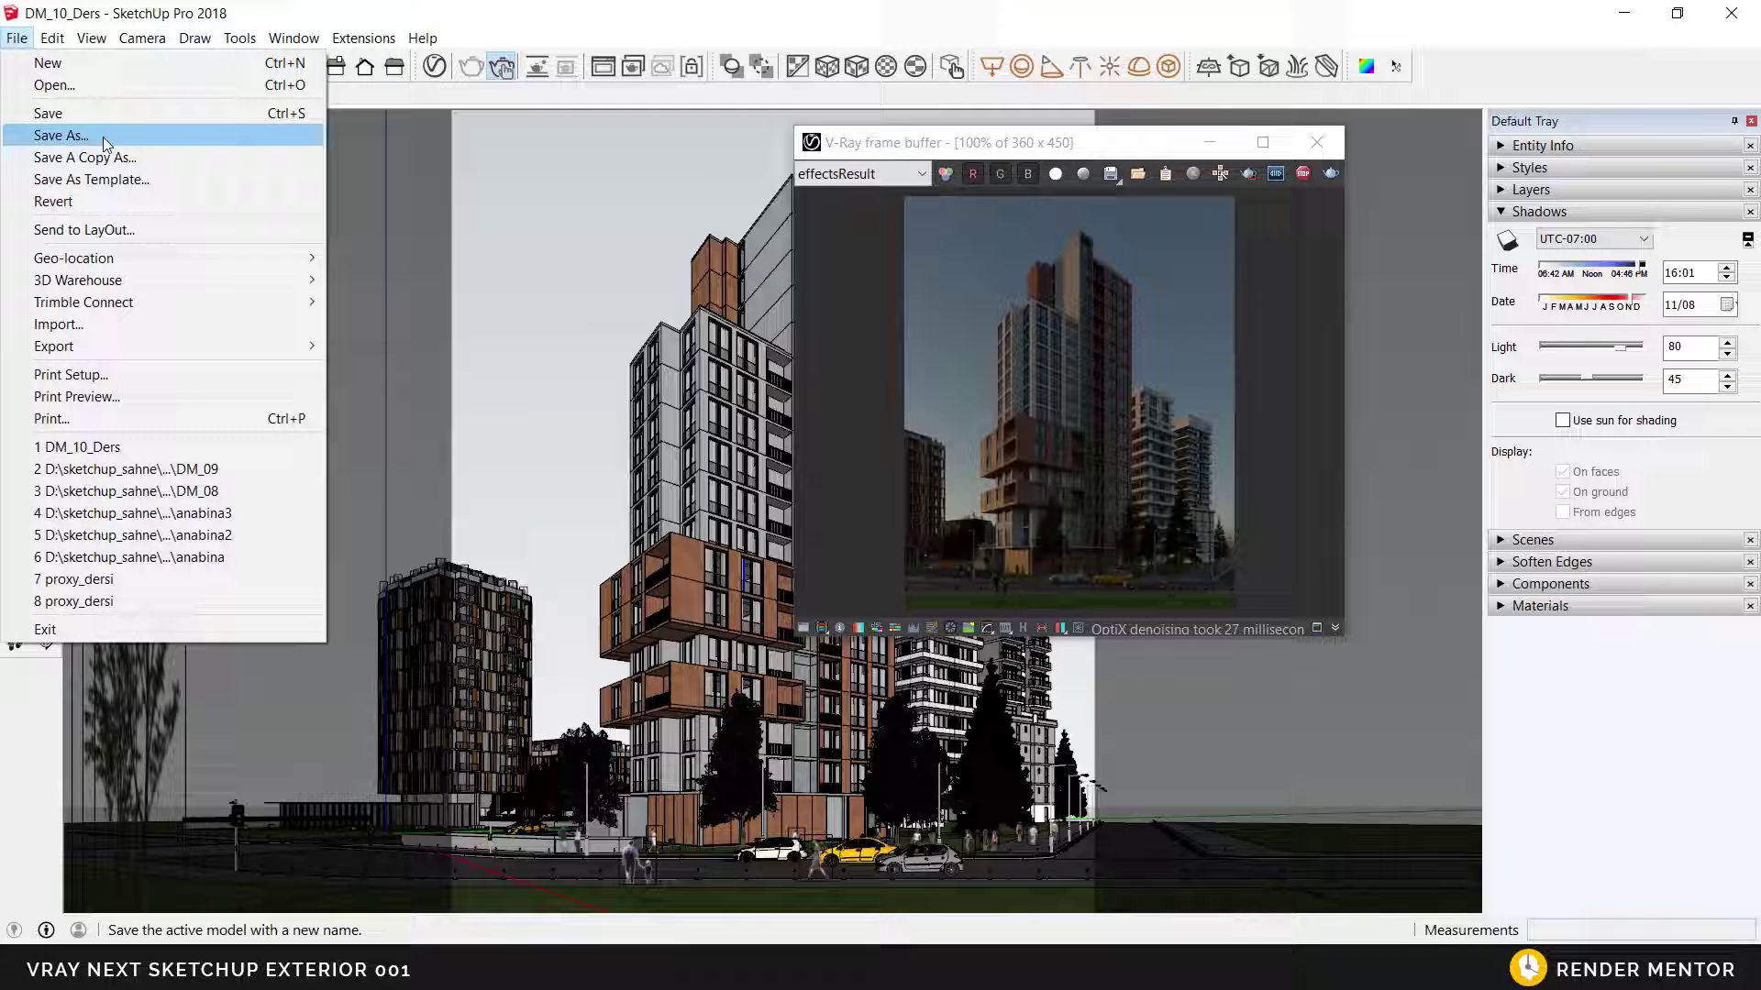
mouse_move(213, 255)
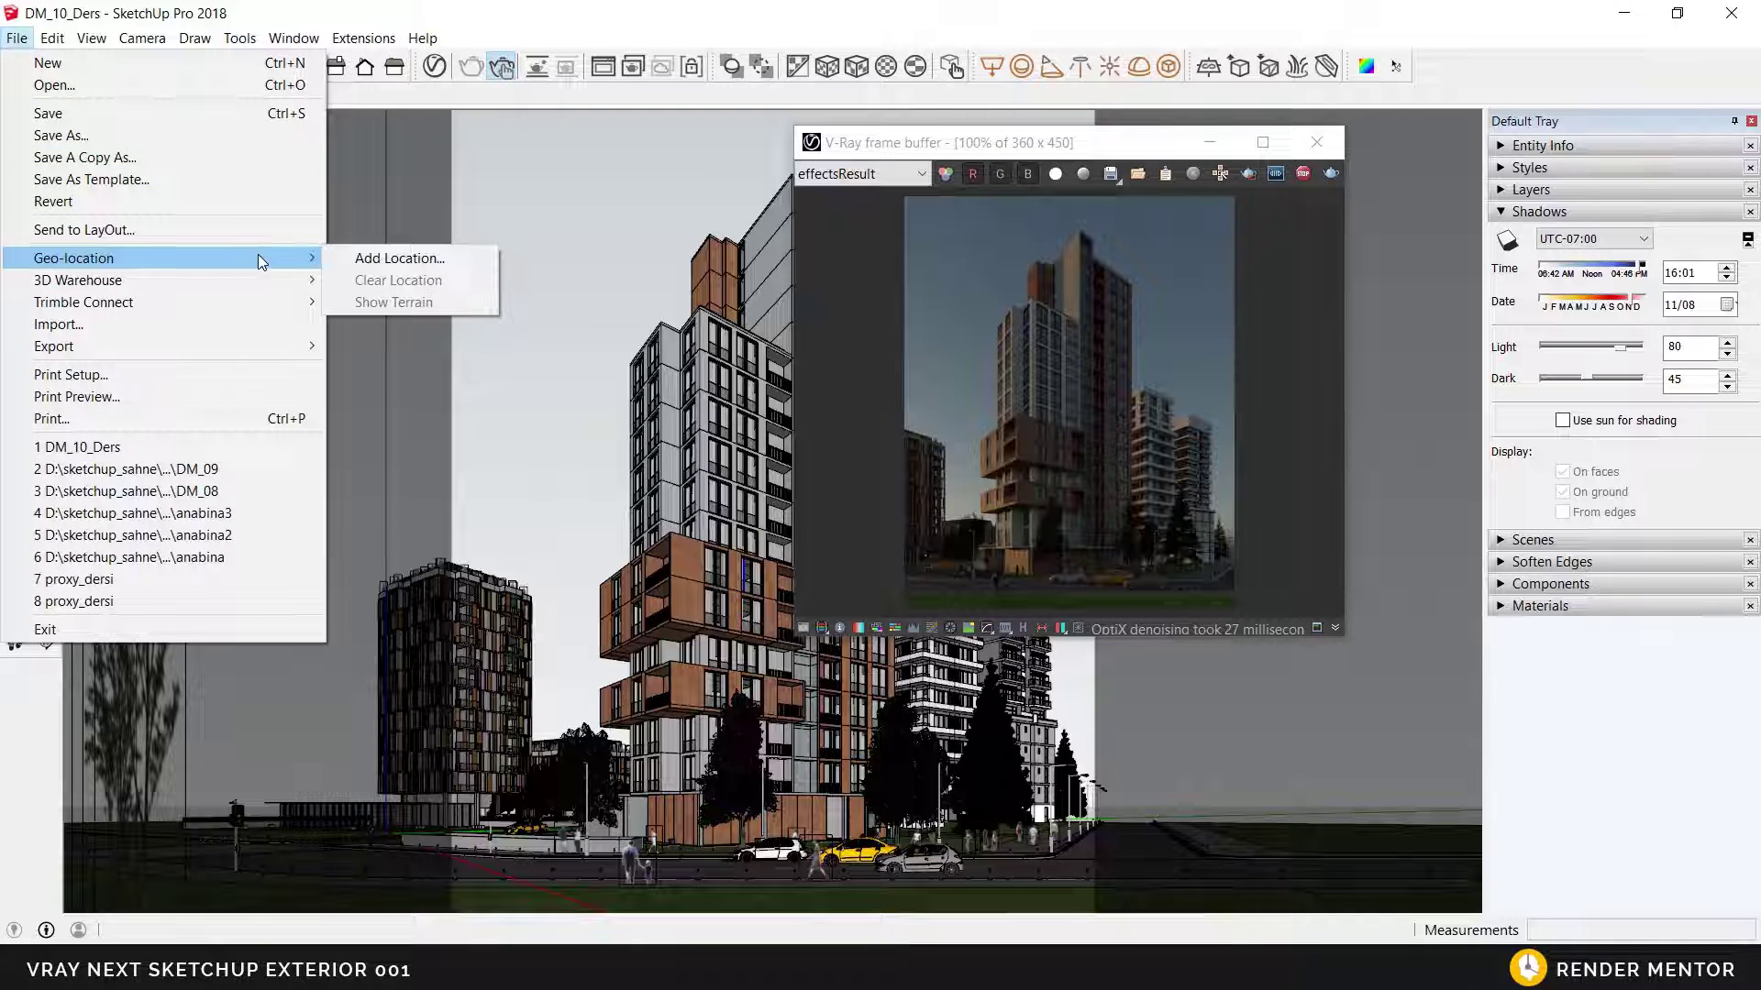
click(606, 173)
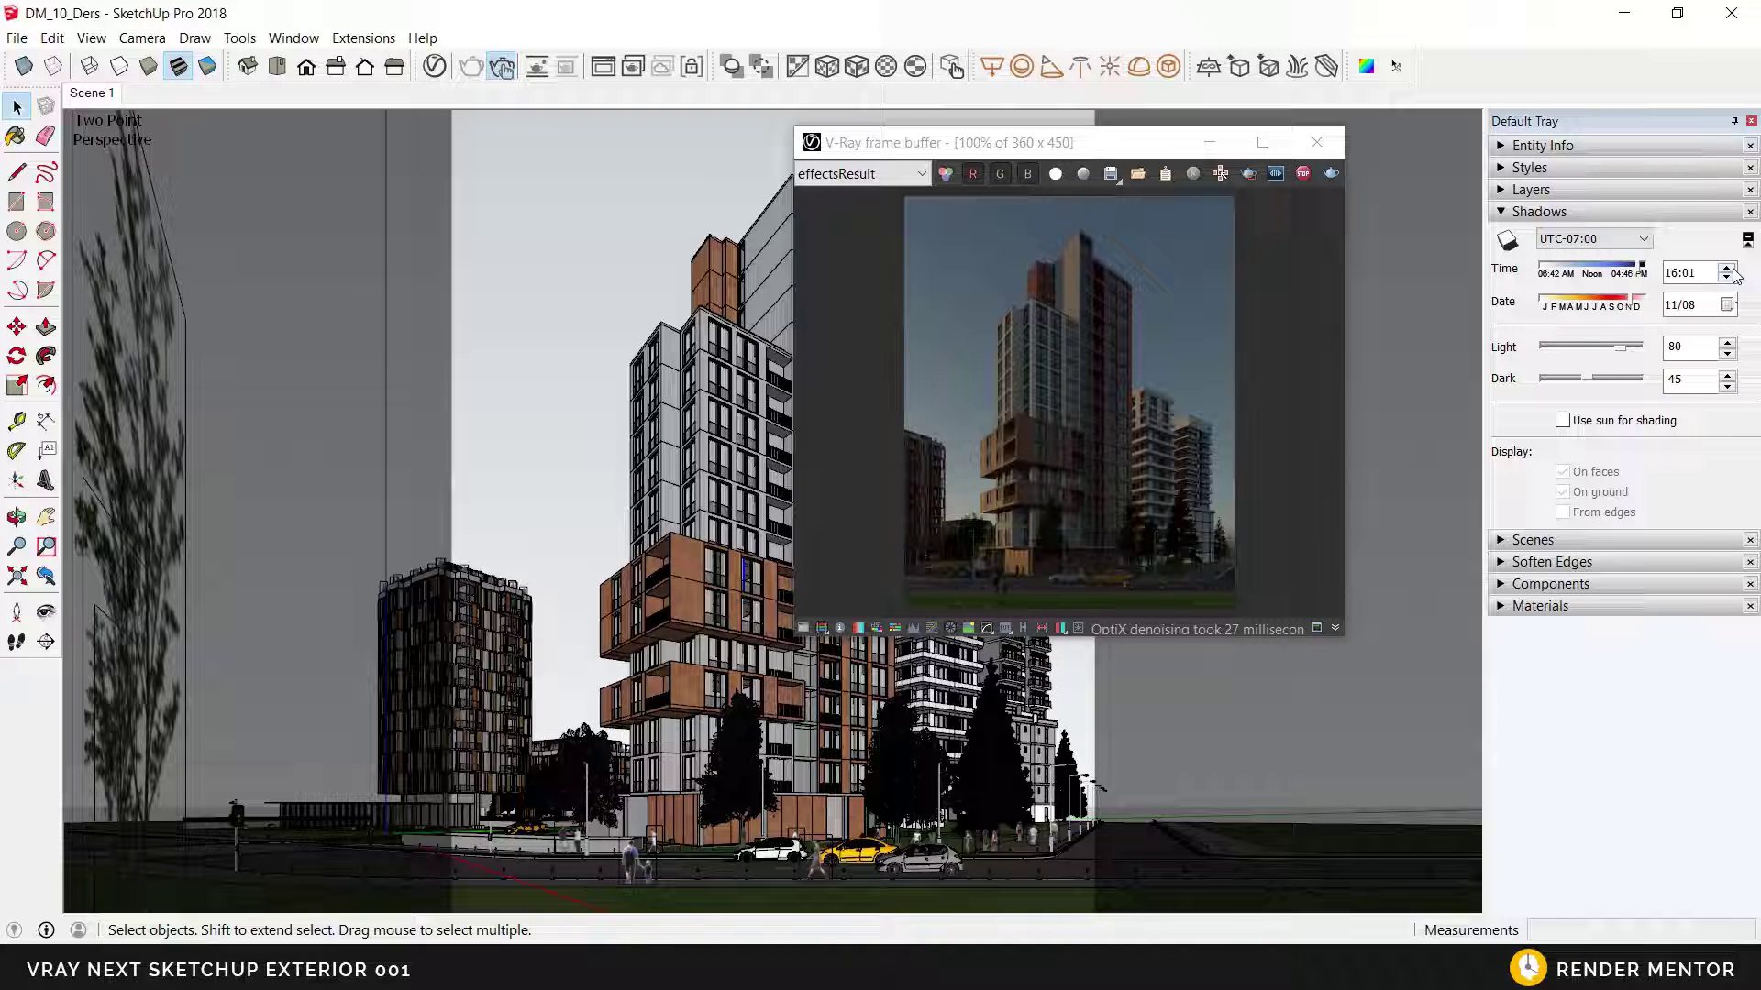
Set the sun time to 13:13 for midday light and reopen the V-Ray Asset Editor.
drag(1027, 150, 924, 144)
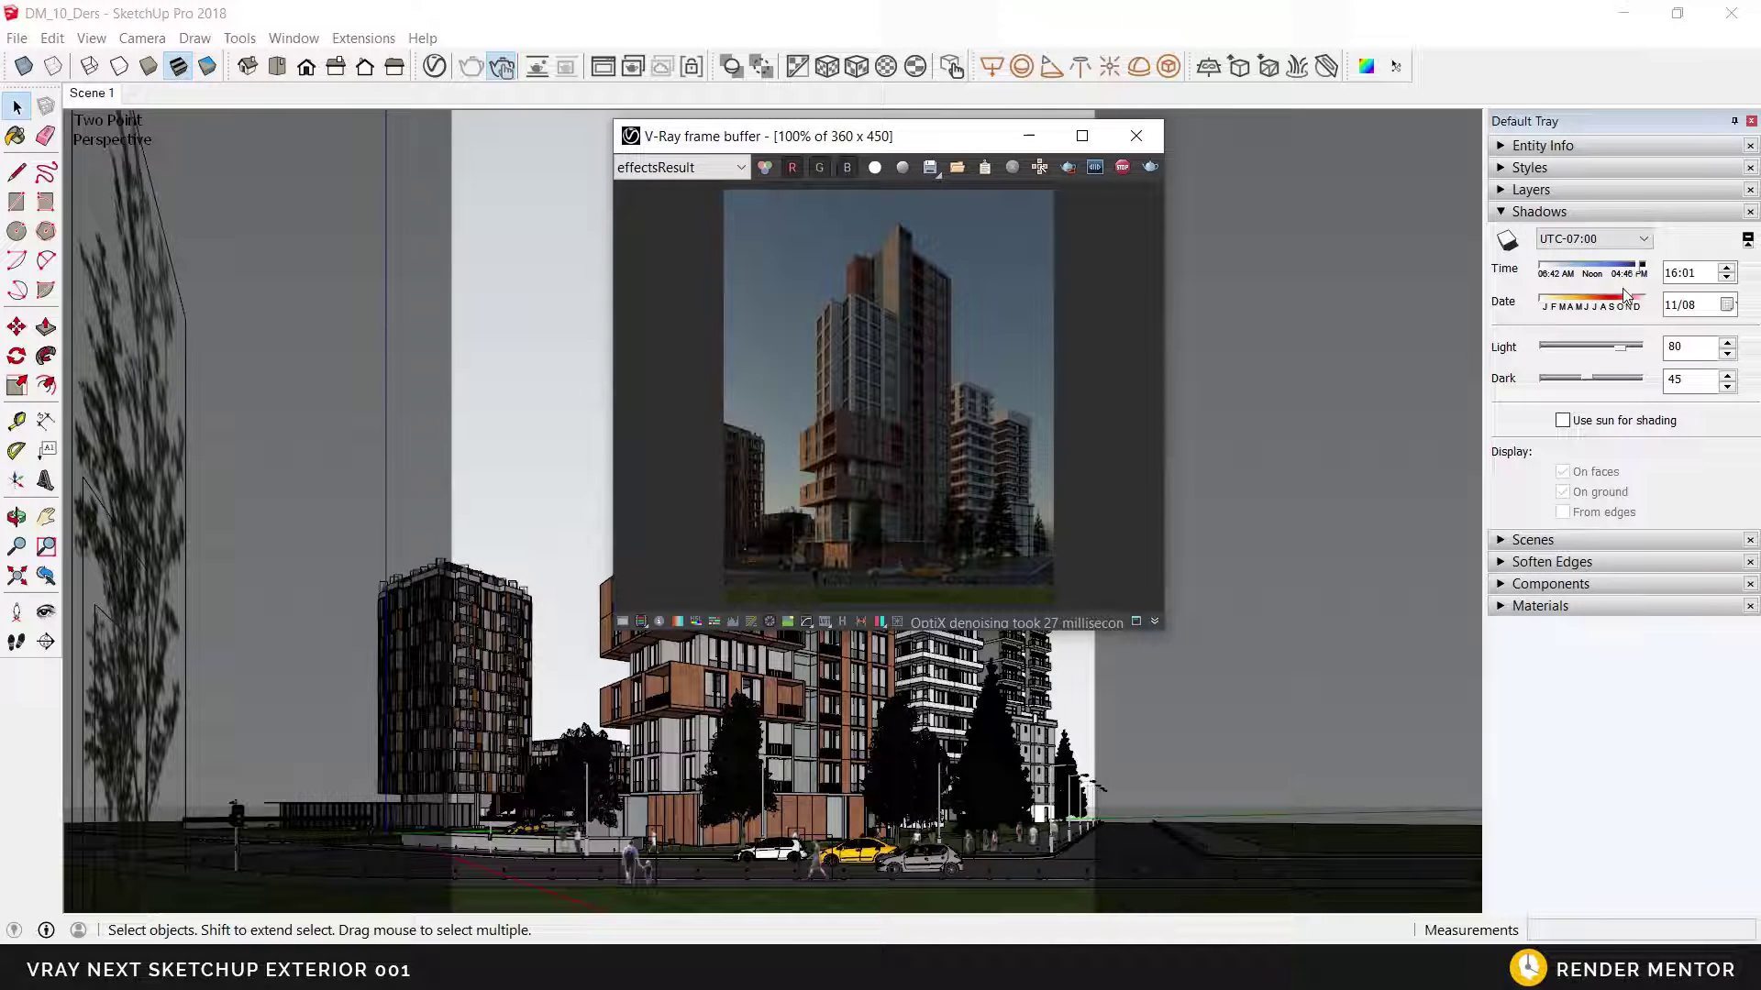
drag(1641, 267, 1599, 270)
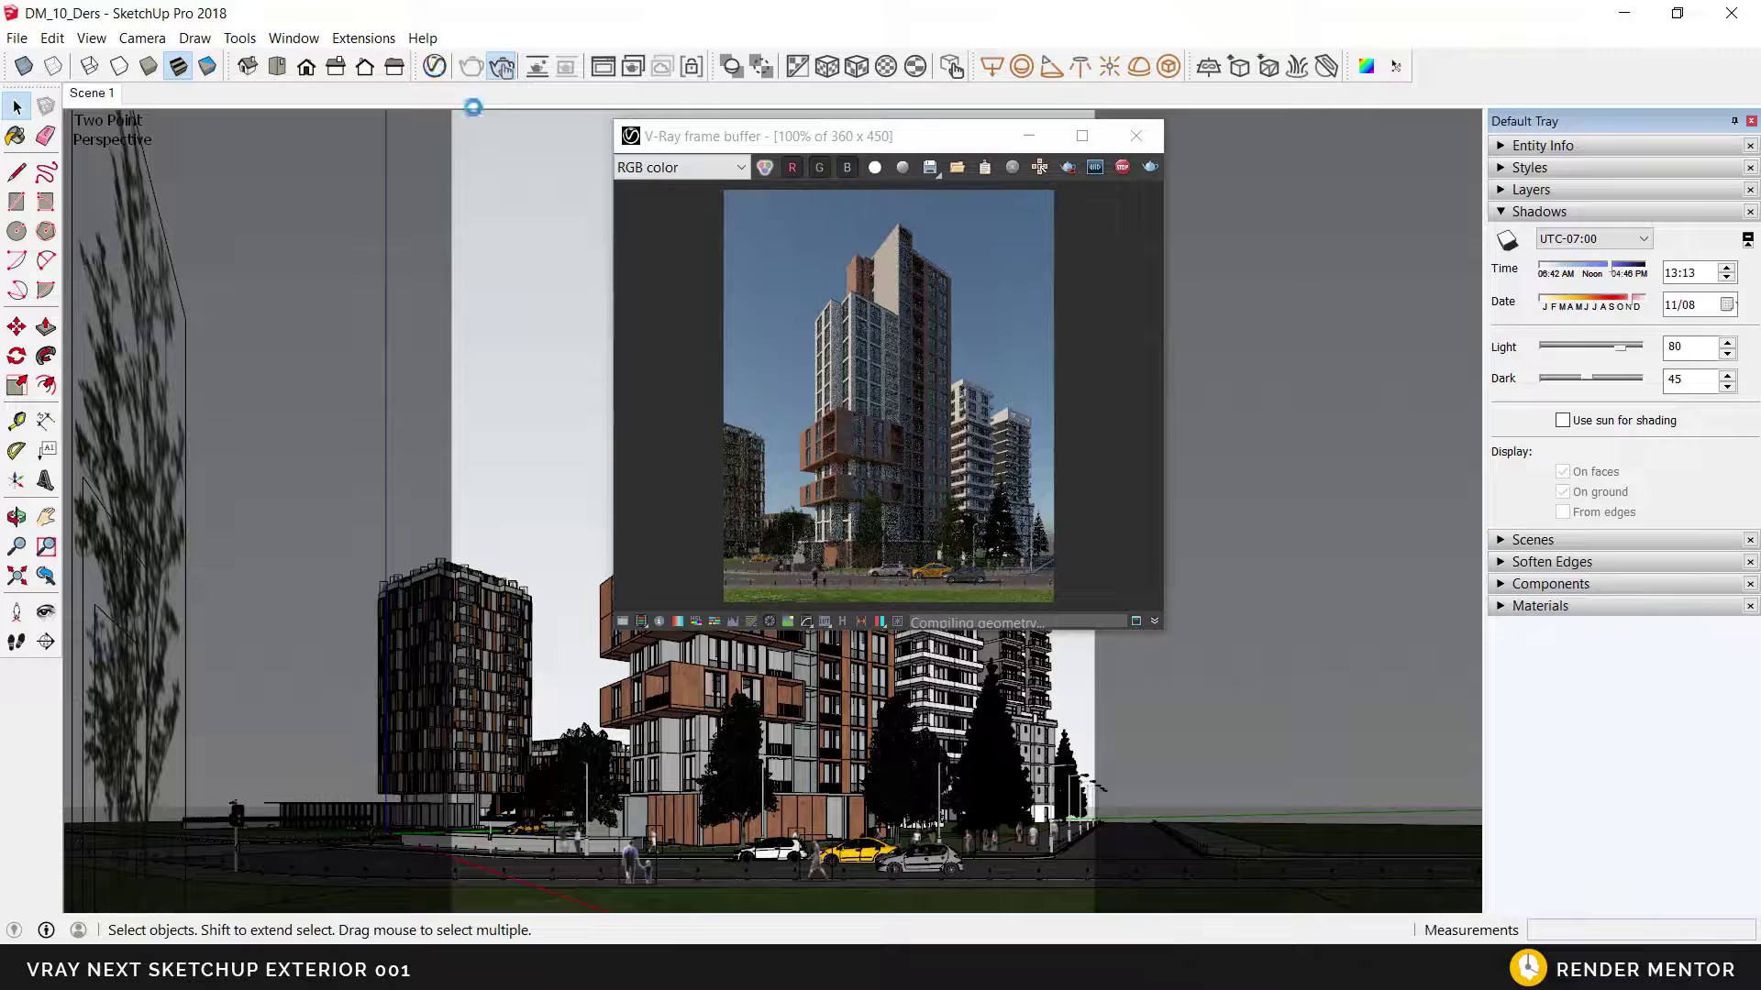
click(435, 66)
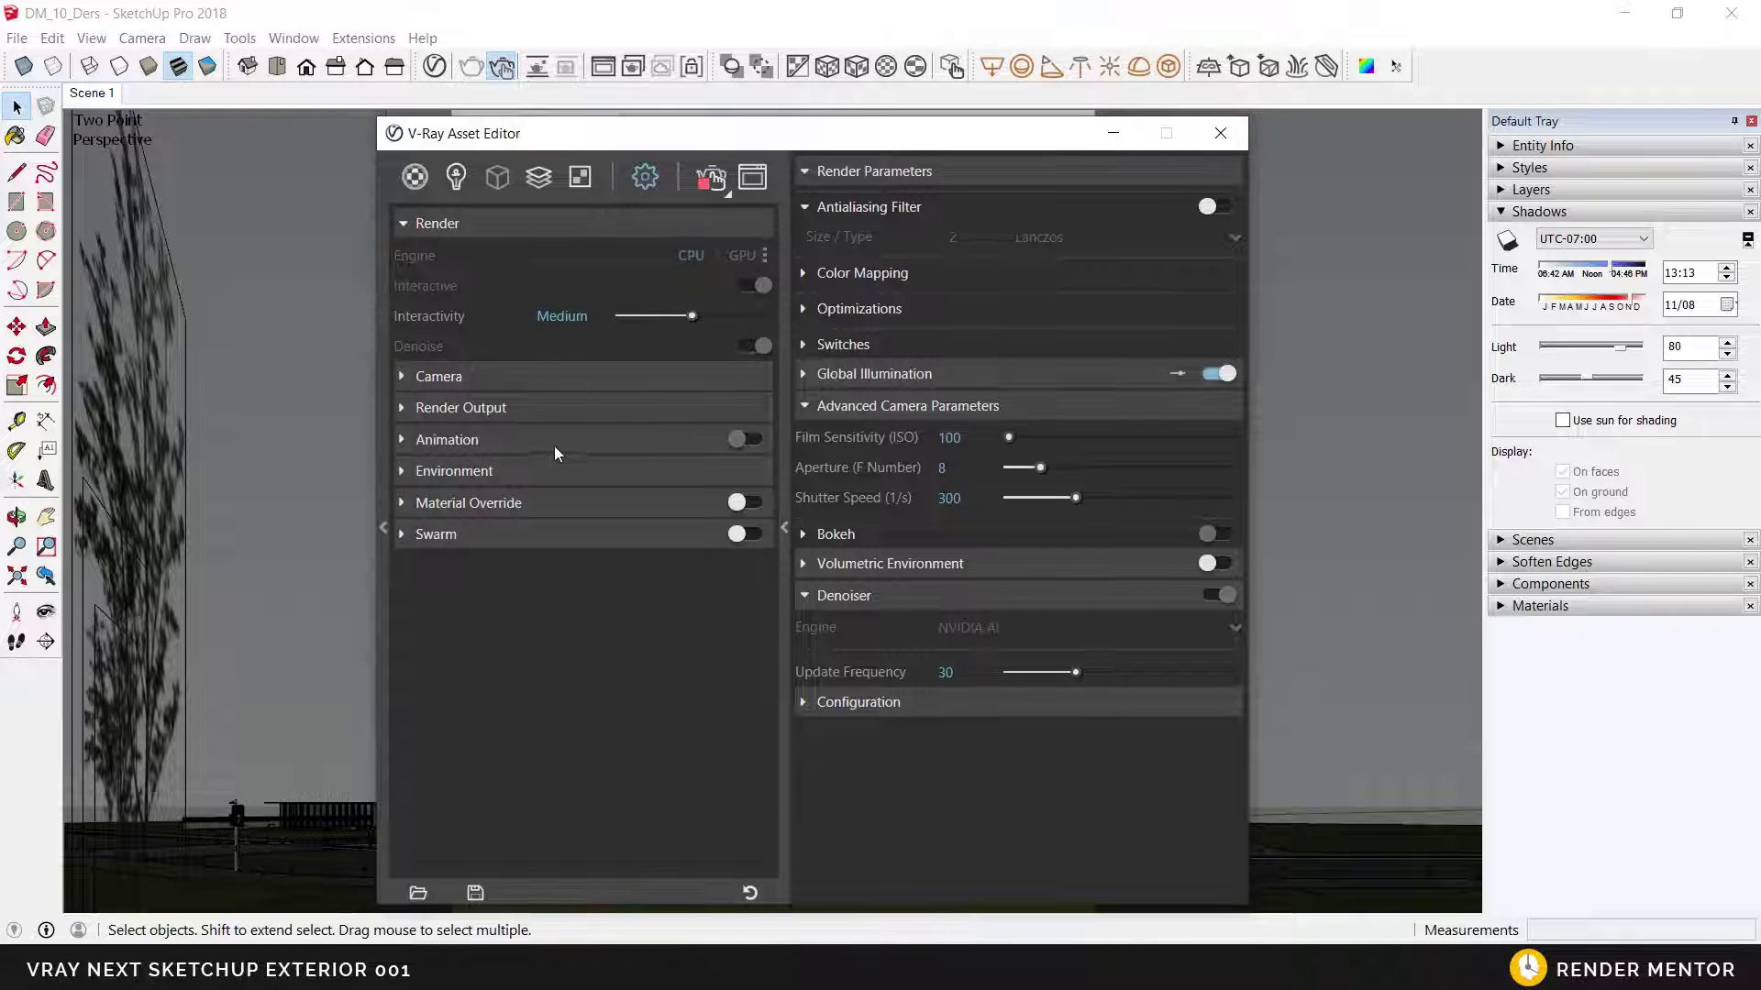
Show the SunLight in the Lights list and arrange the Asset Editor beside the frame buffer.
click(458, 183)
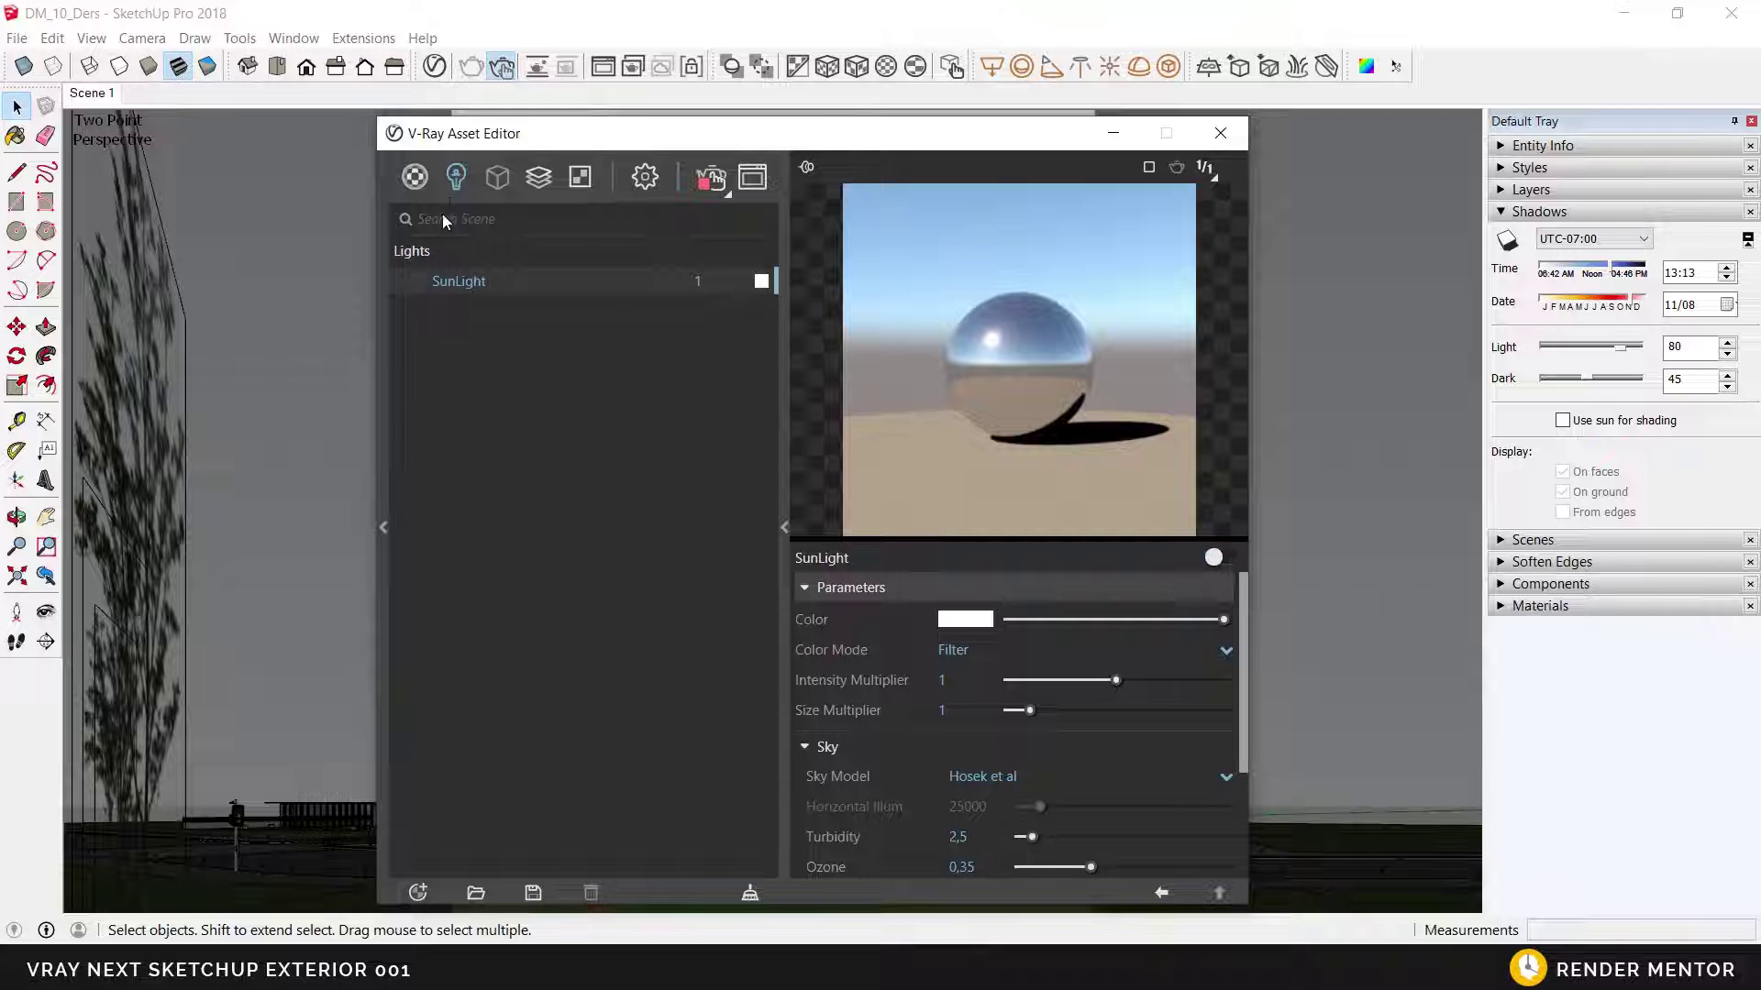
drag(523, 147, 856, 233)
drag(807, 144, 327, 112)
drag(874, 230, 856, 117)
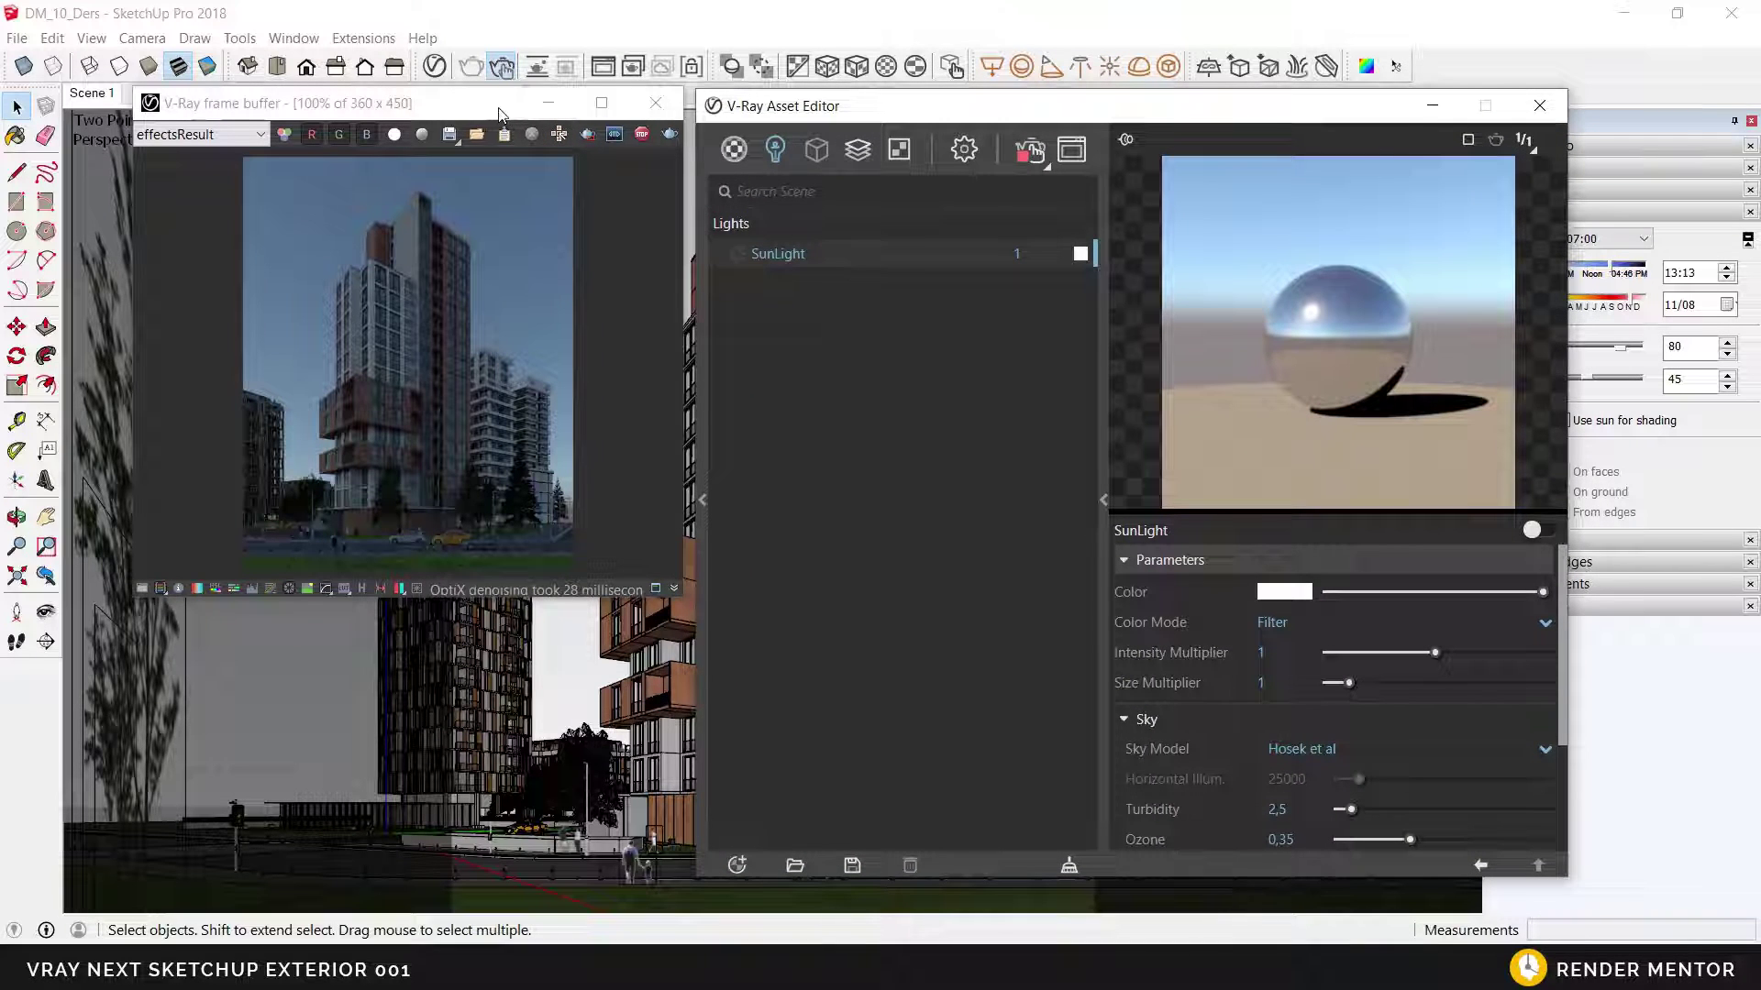
drag(513, 108, 501, 127)
Check render settings, close the Asset Editor, and set the sun time to 07:55.
click(966, 154)
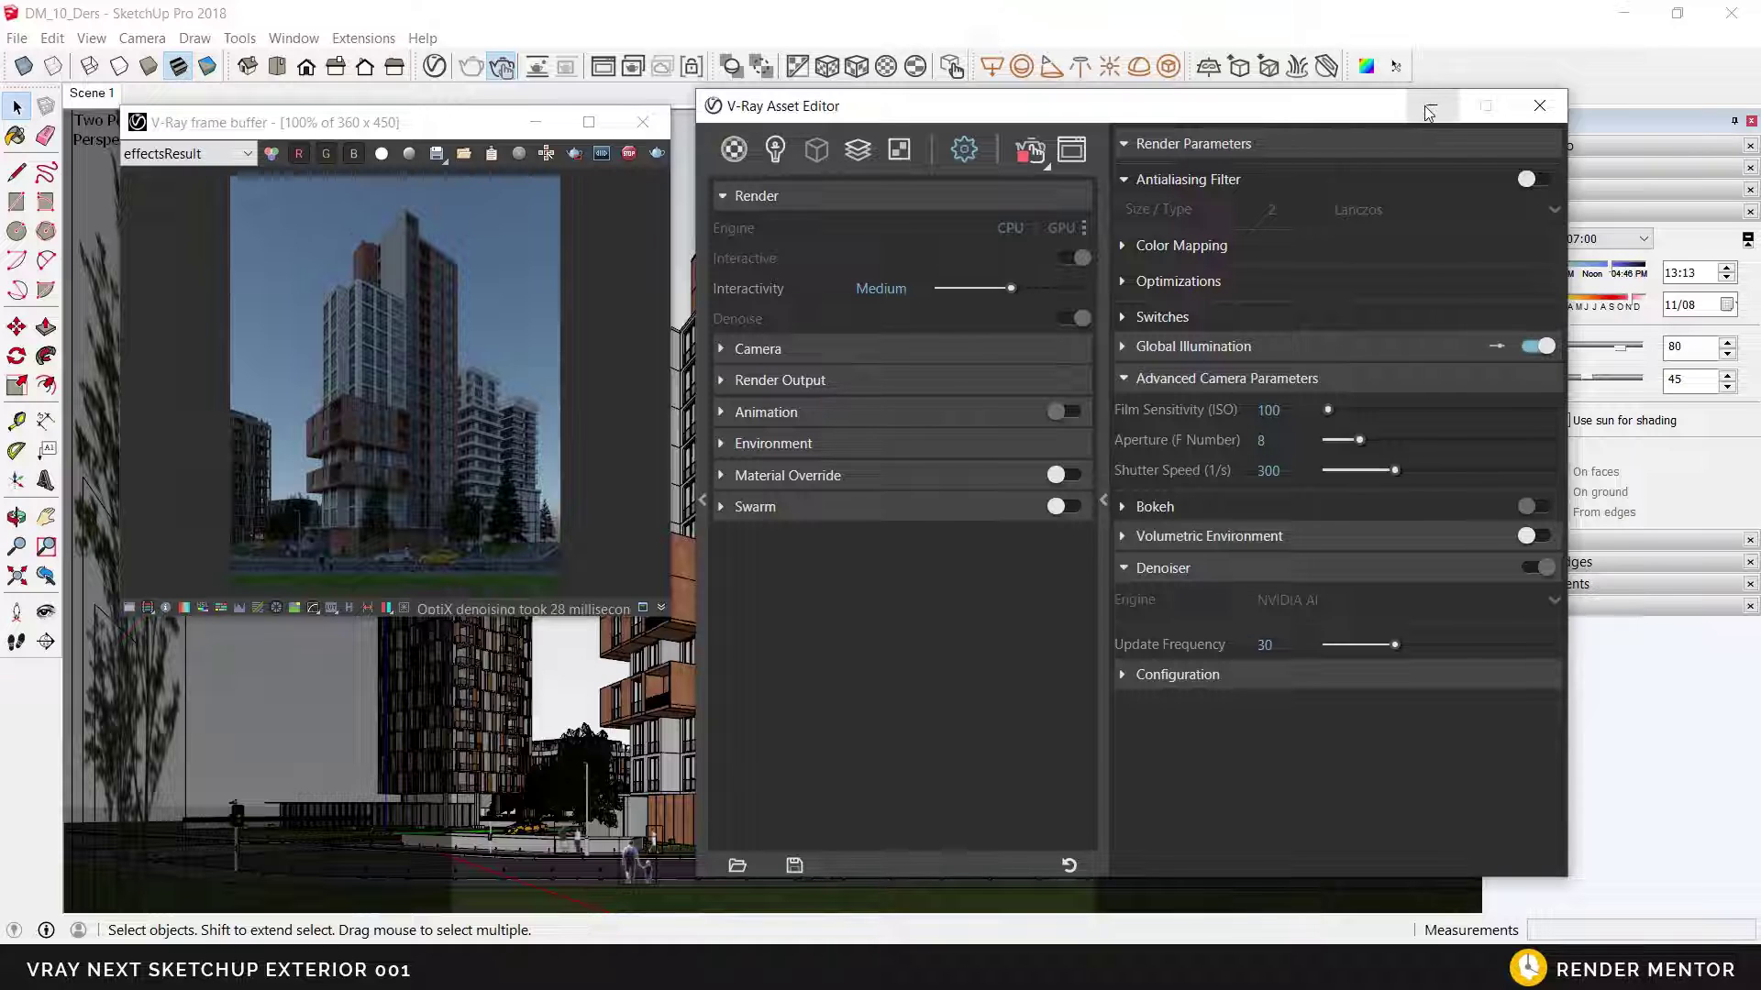
click(1540, 105)
drag(1597, 268, 1557, 275)
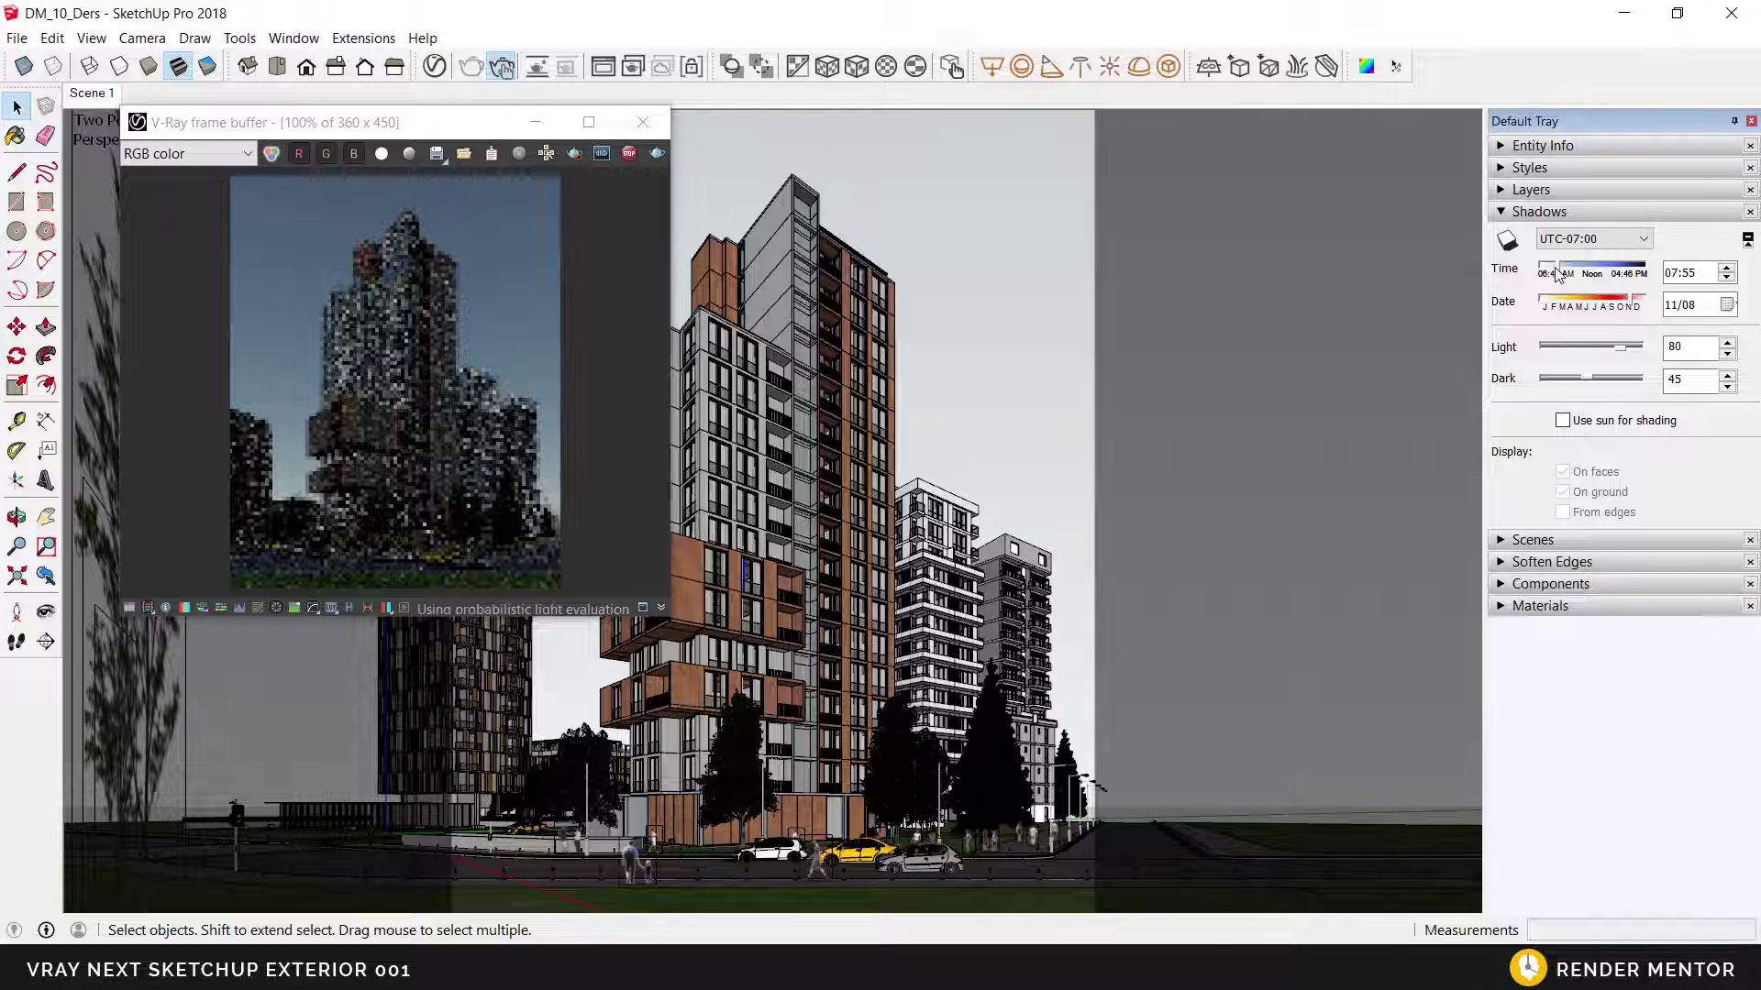
Try sun times near 06:59 and 16:01, settle on 15:38, then switch to Firefox.
drag(1556, 275, 1549, 279)
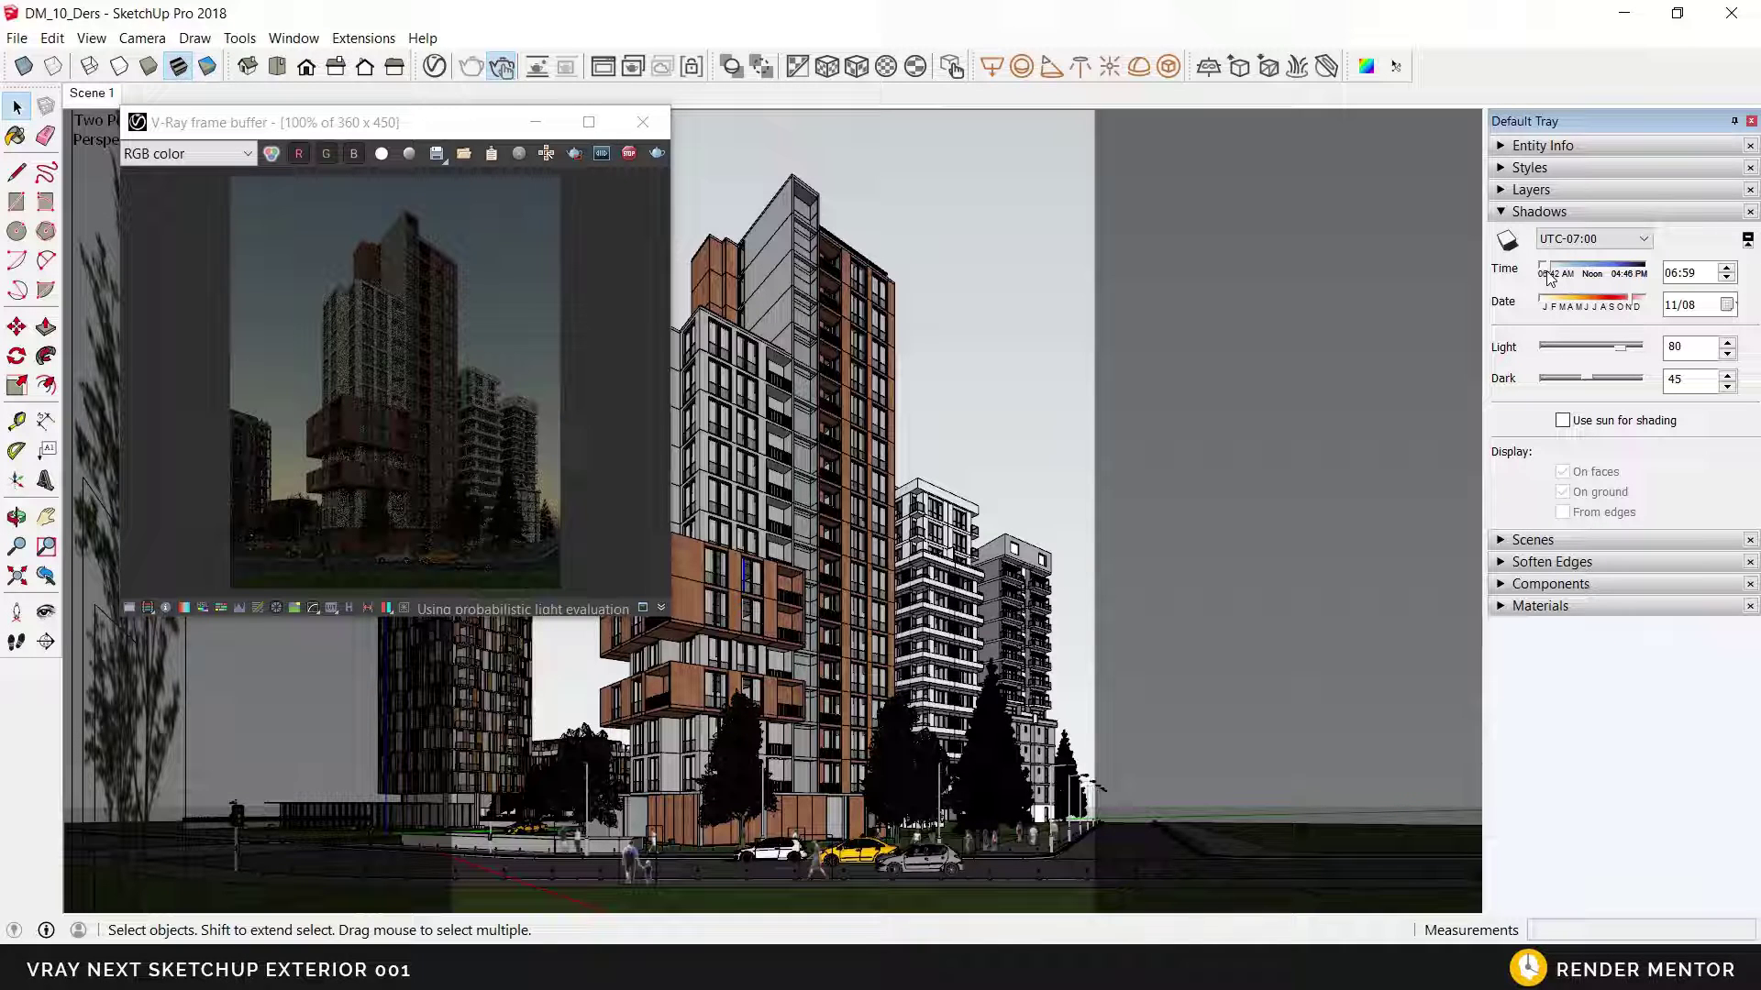
drag(1549, 278, 1641, 281)
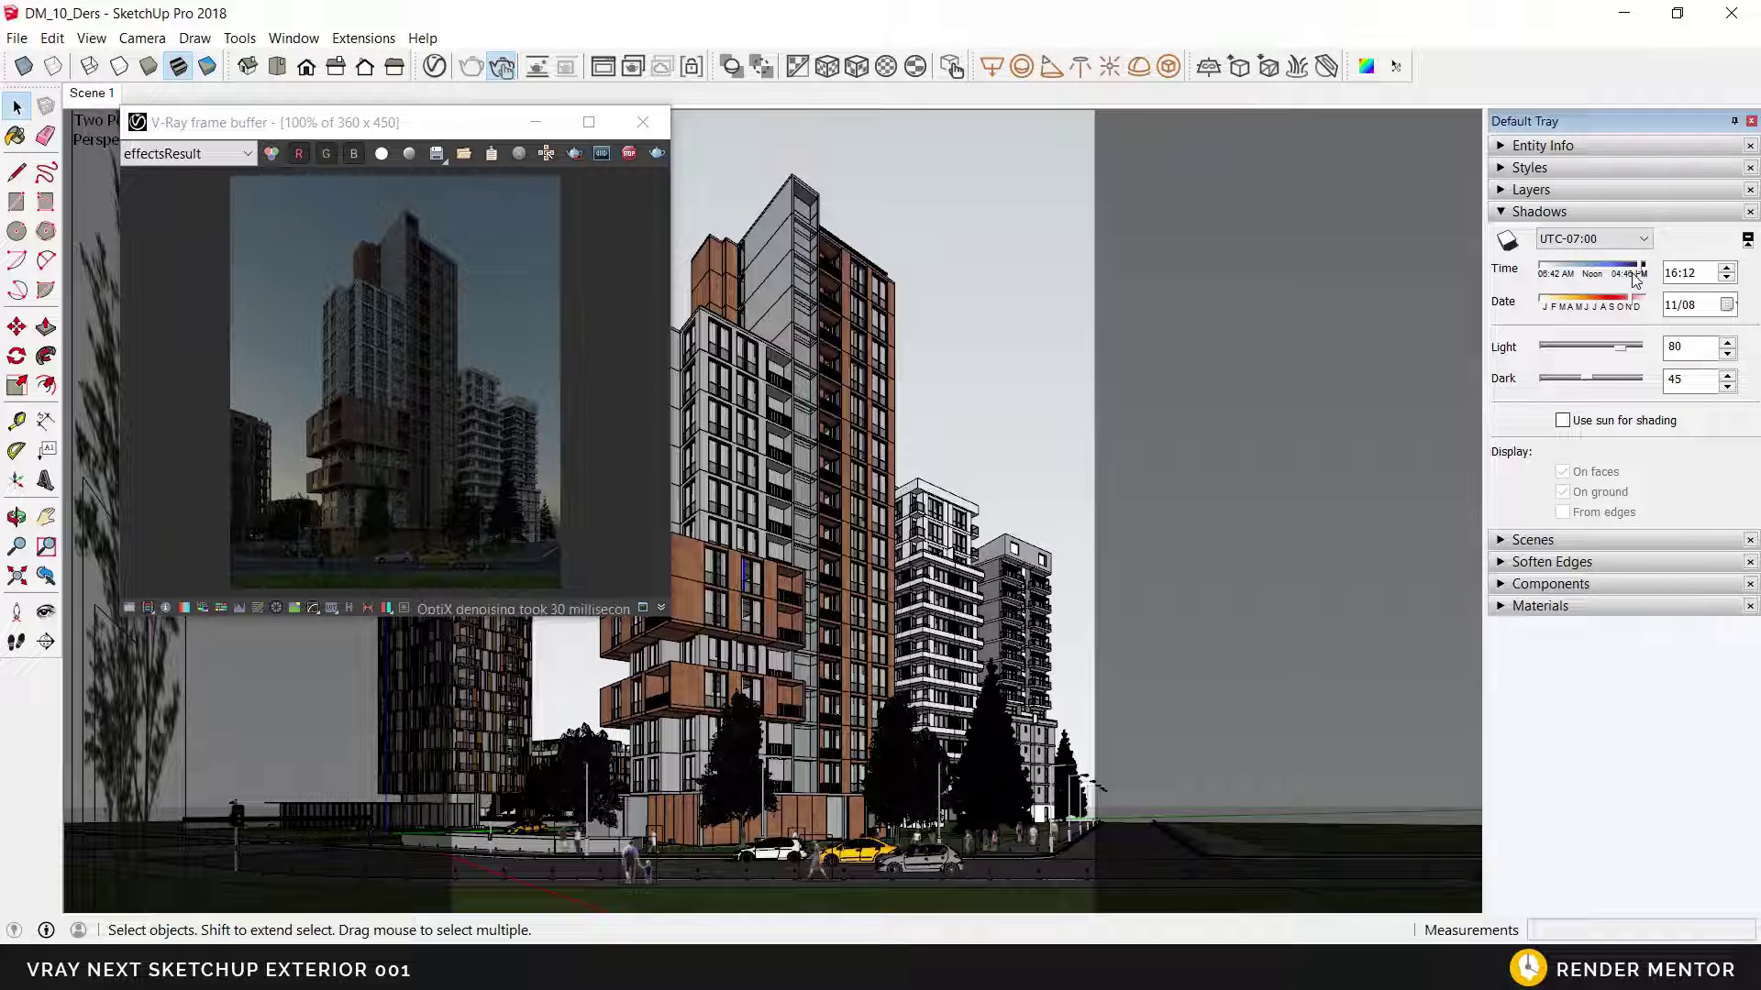
drag(1633, 275, 1625, 275)
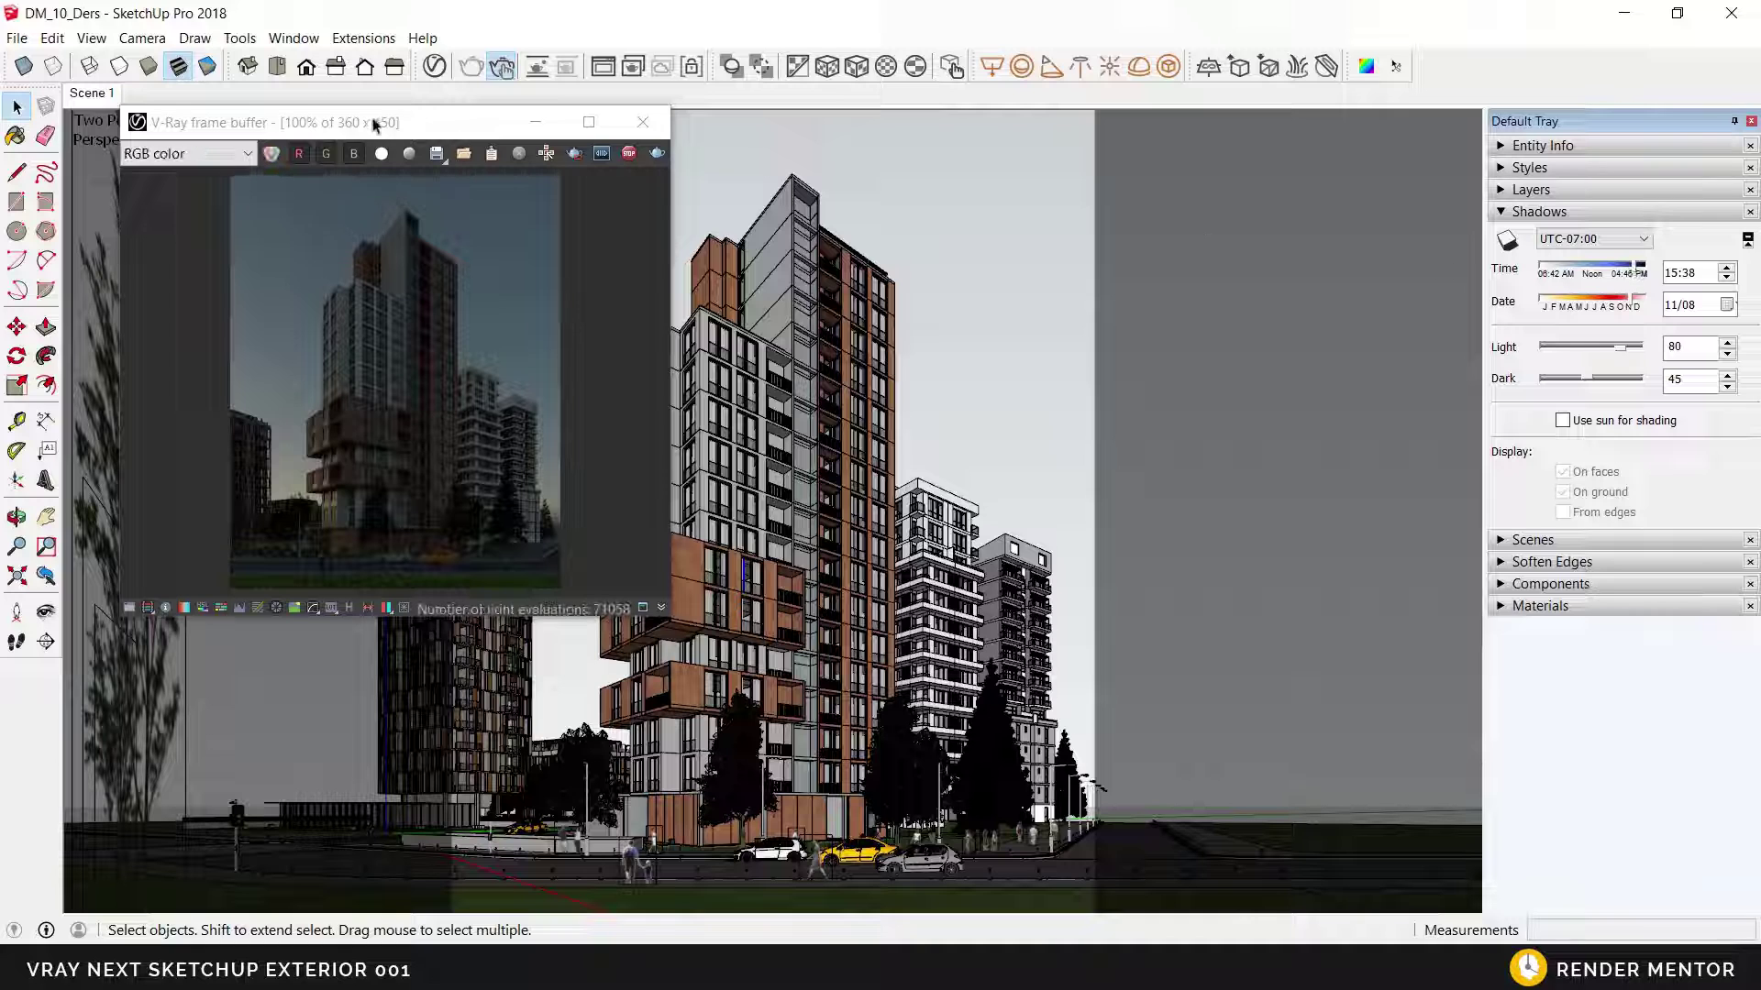
drag(380, 129, 611, 161)
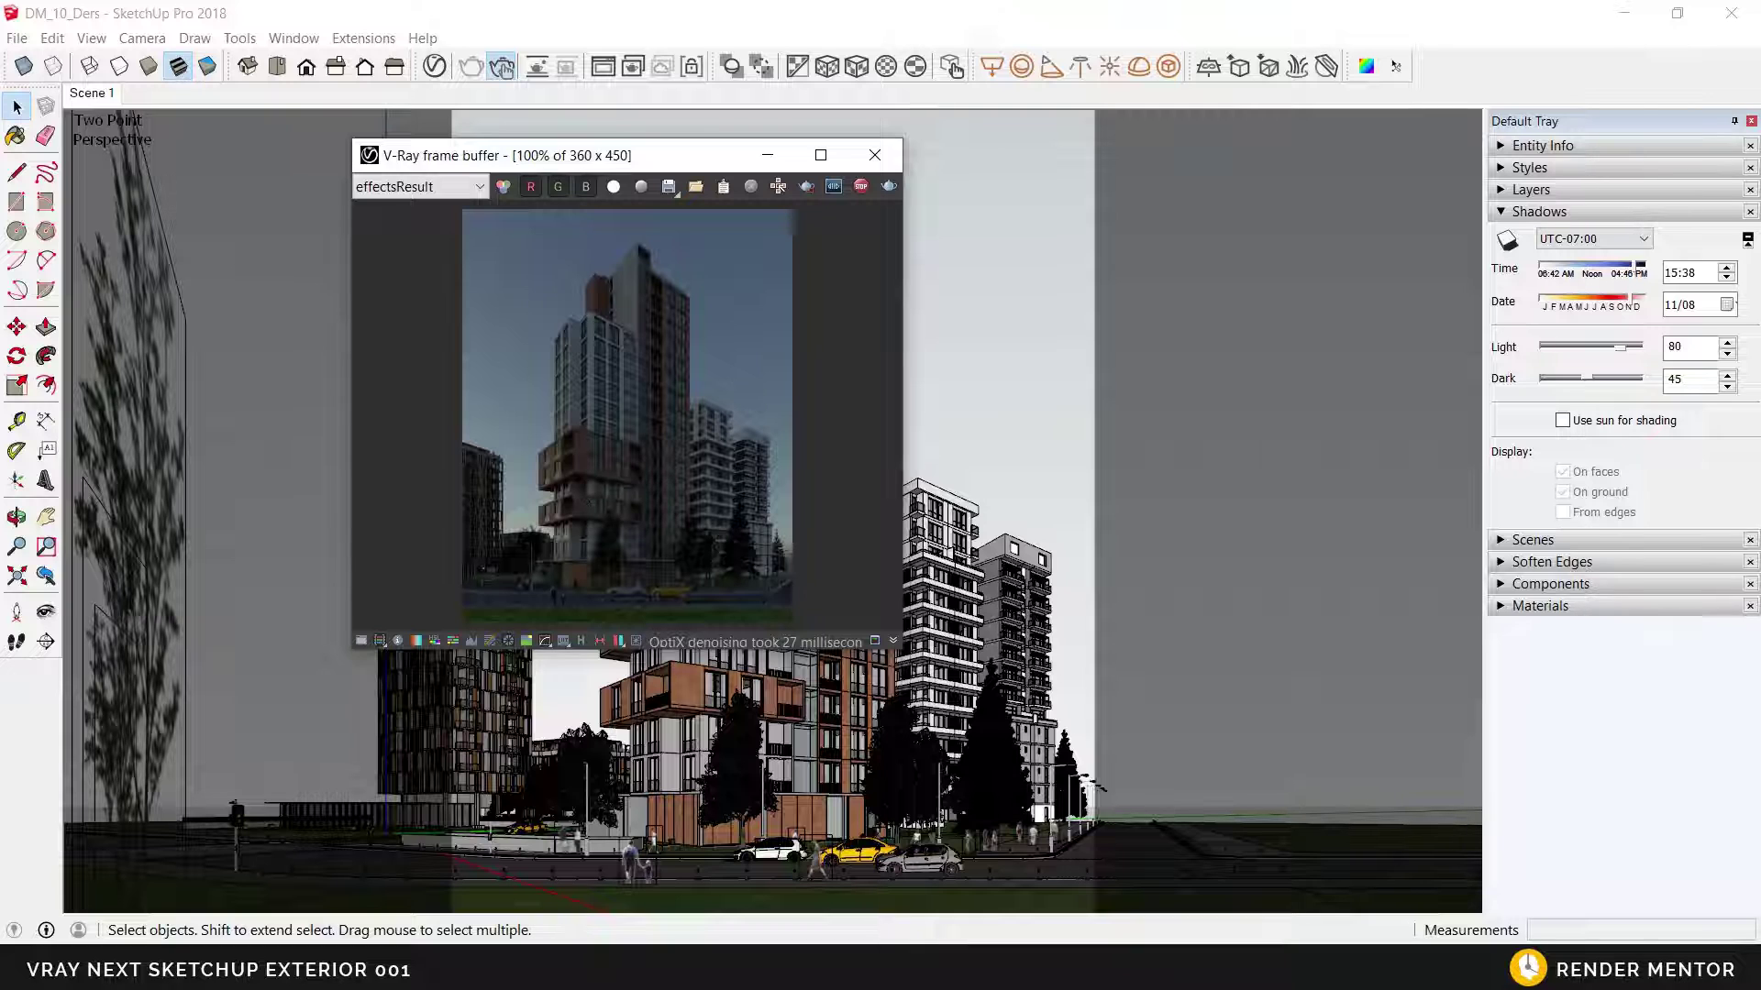
click(384, 910)
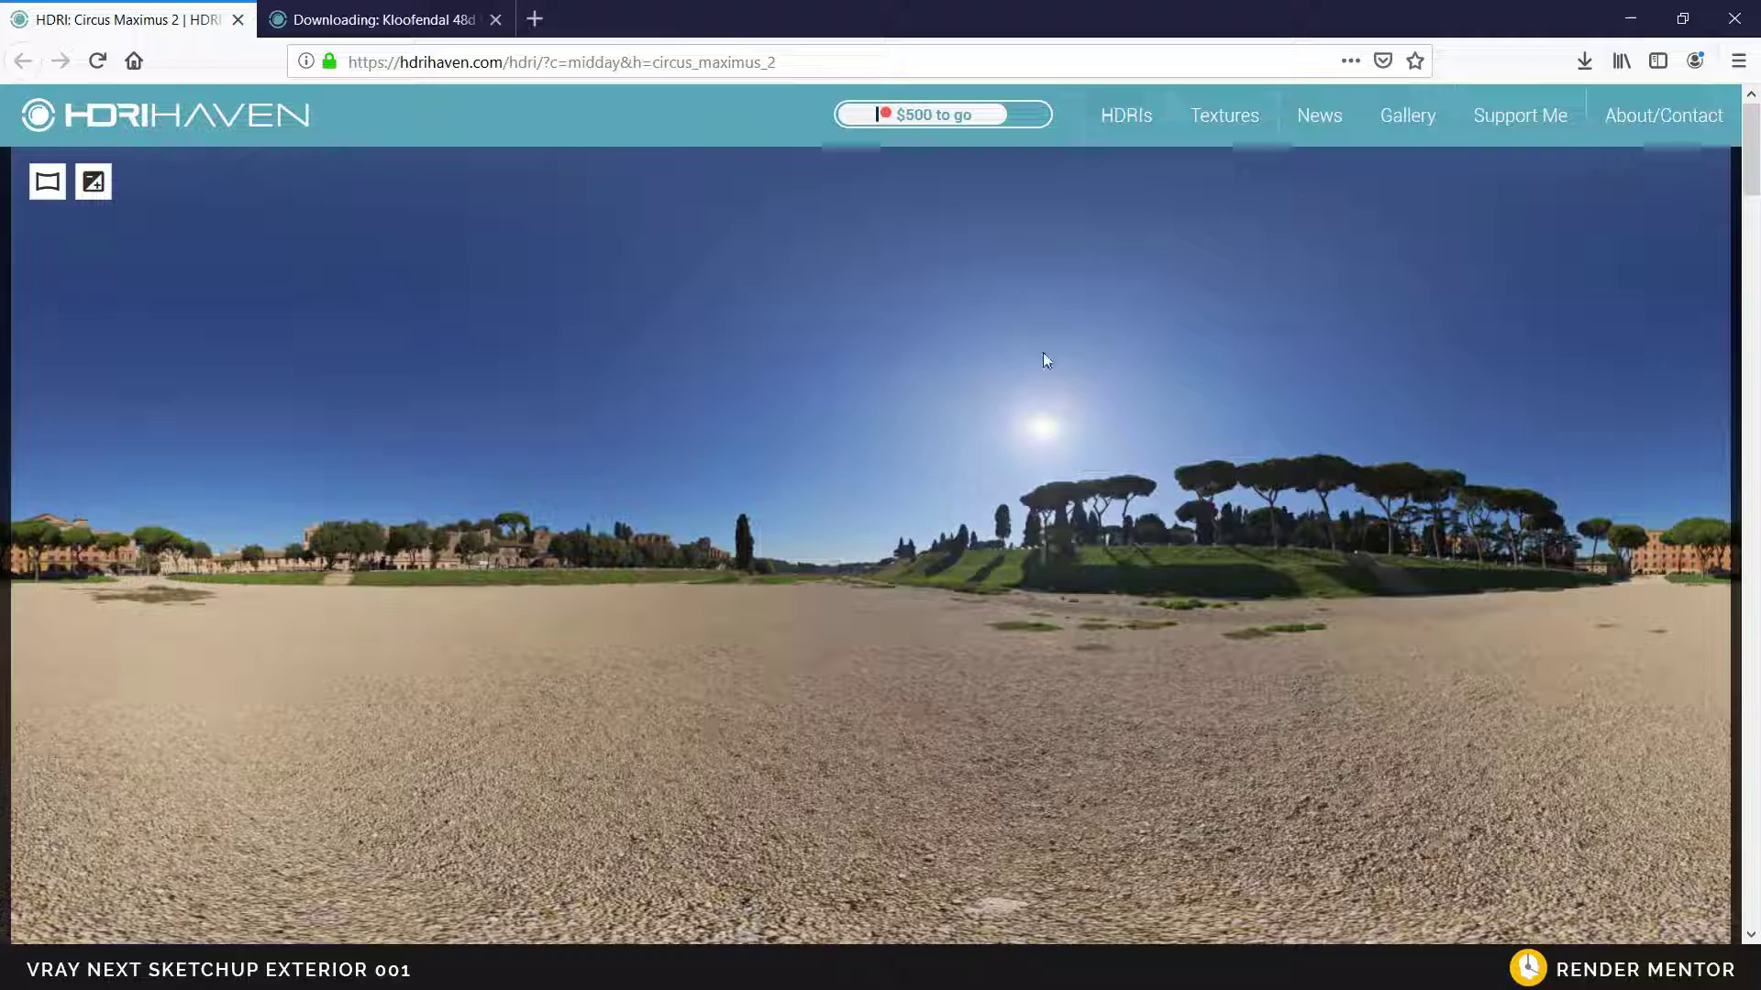
Switch to the Downloading: Kloofendal tab and scroll through the page.
click(381, 20)
scroll(1015, 371, down, 4)
scroll(1014, 371, up, 4)
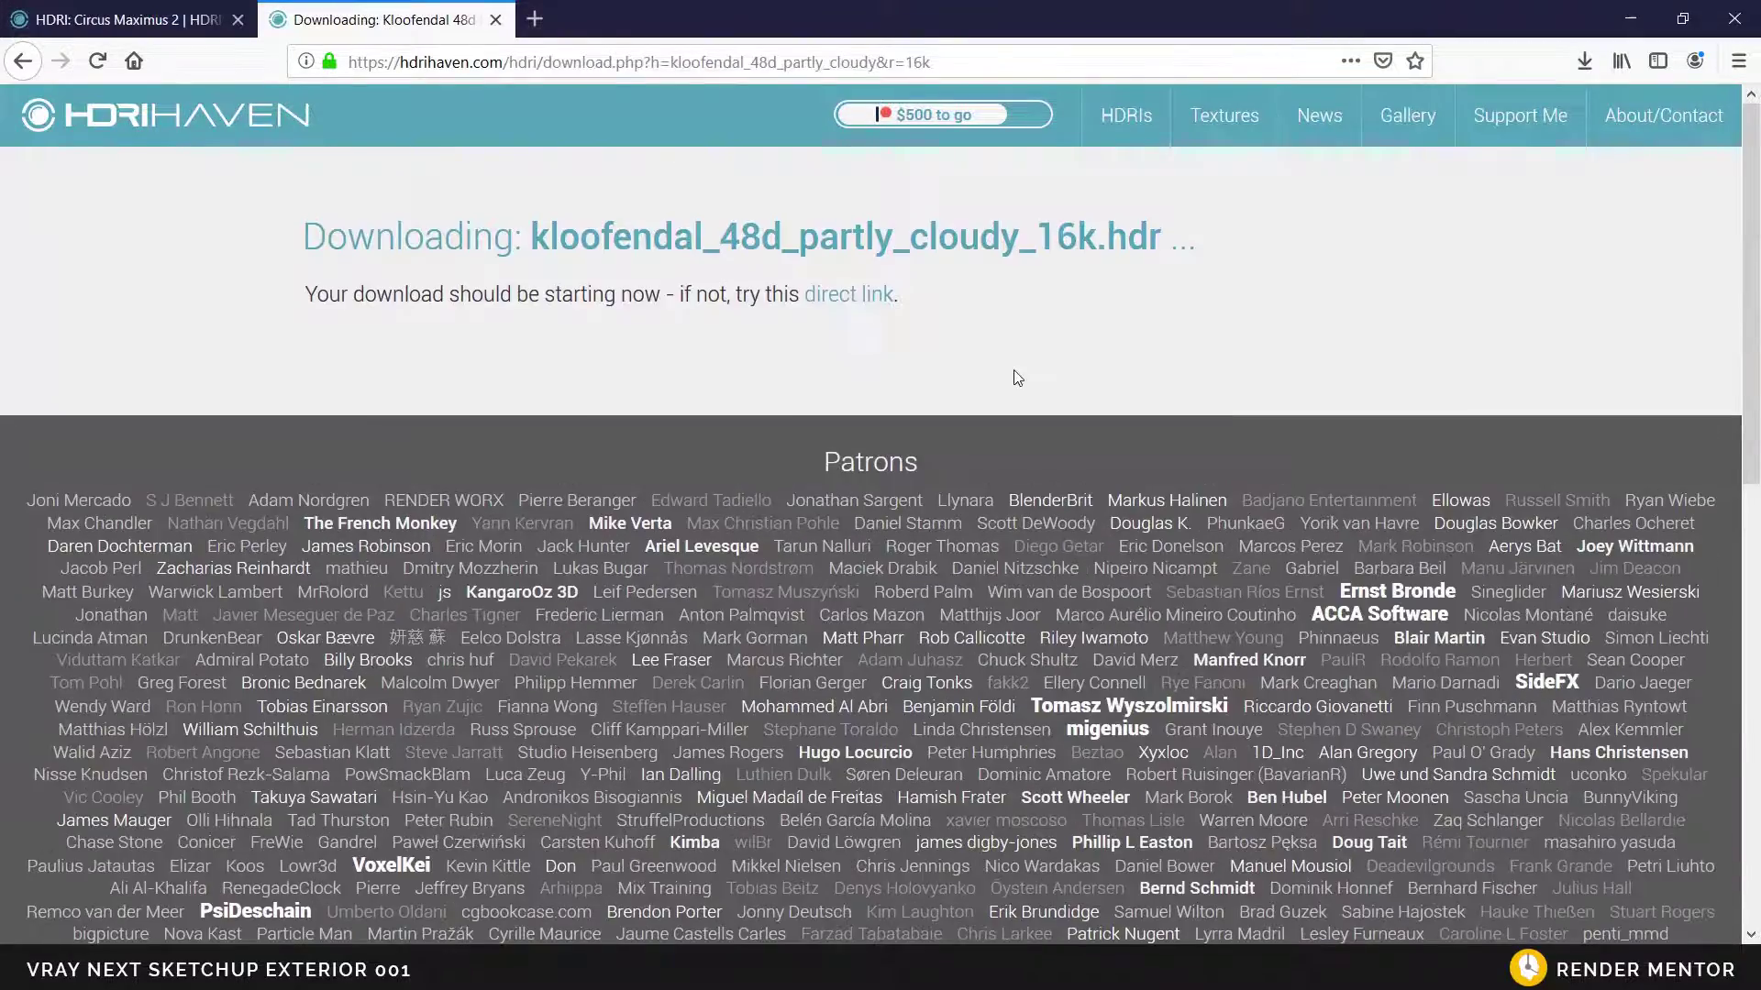
Return to the Kloofendal 48d Partly Cloudy preview and bring up the hdr folder.
click(22, 63)
scroll(1110, 531, up, 10)
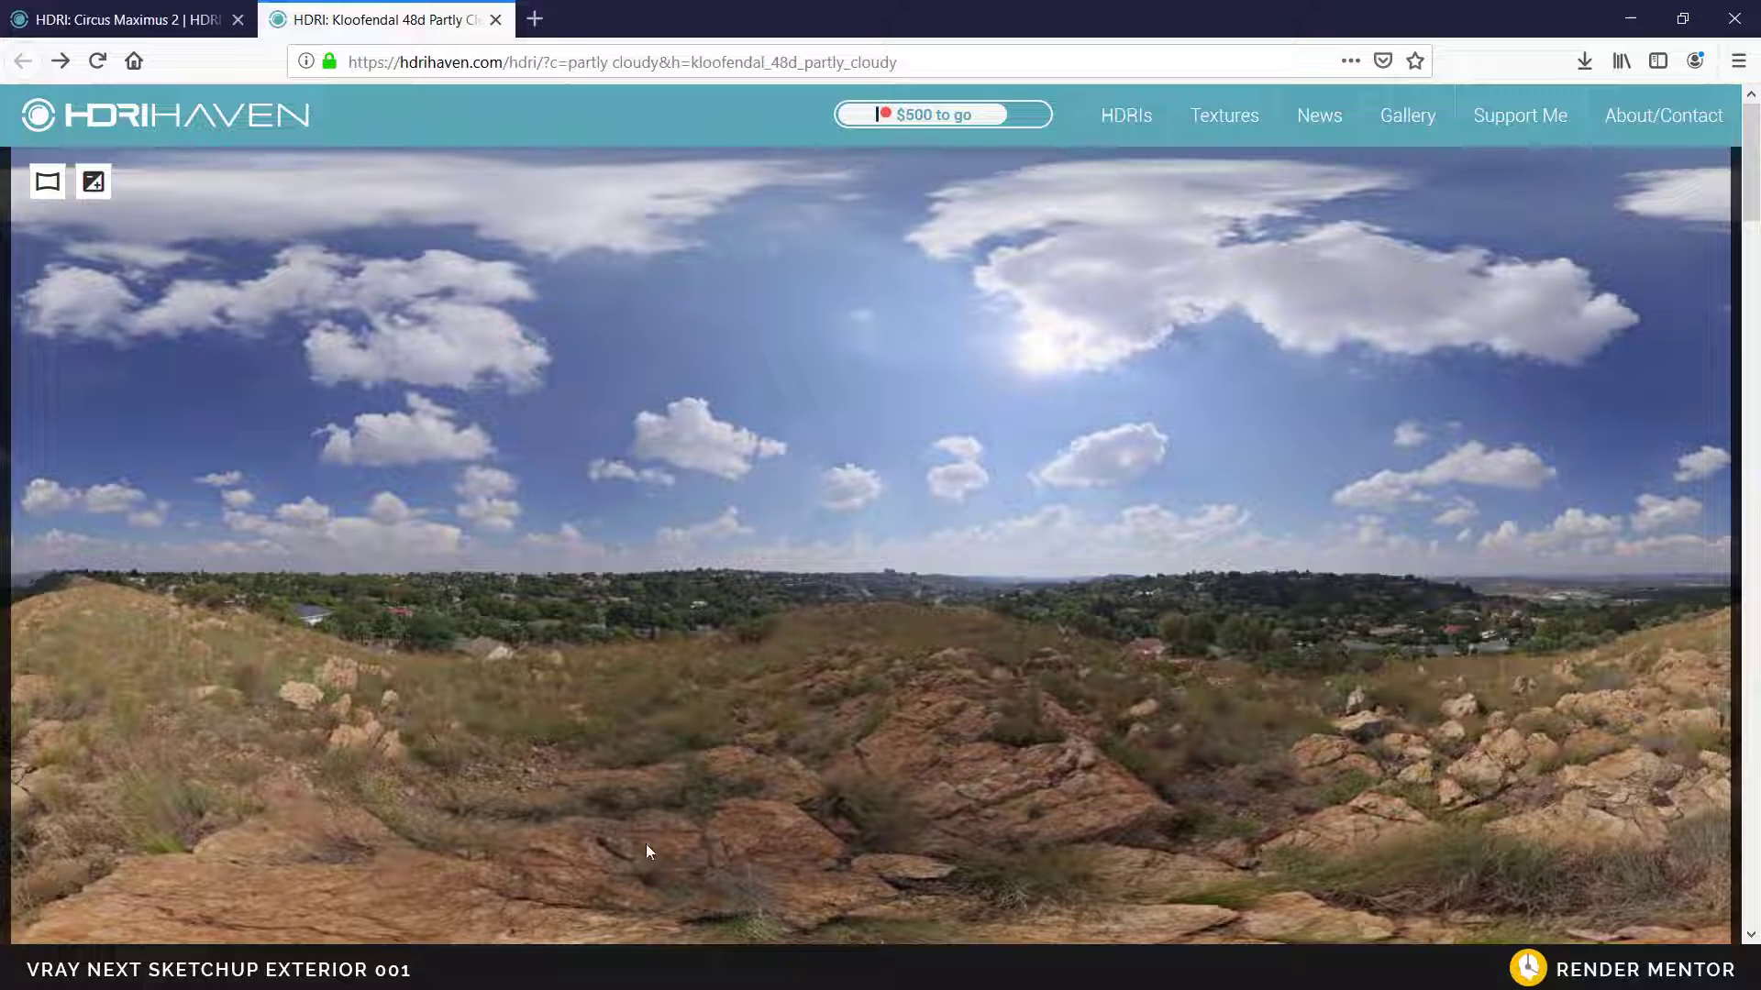
mouse_move(423, 970)
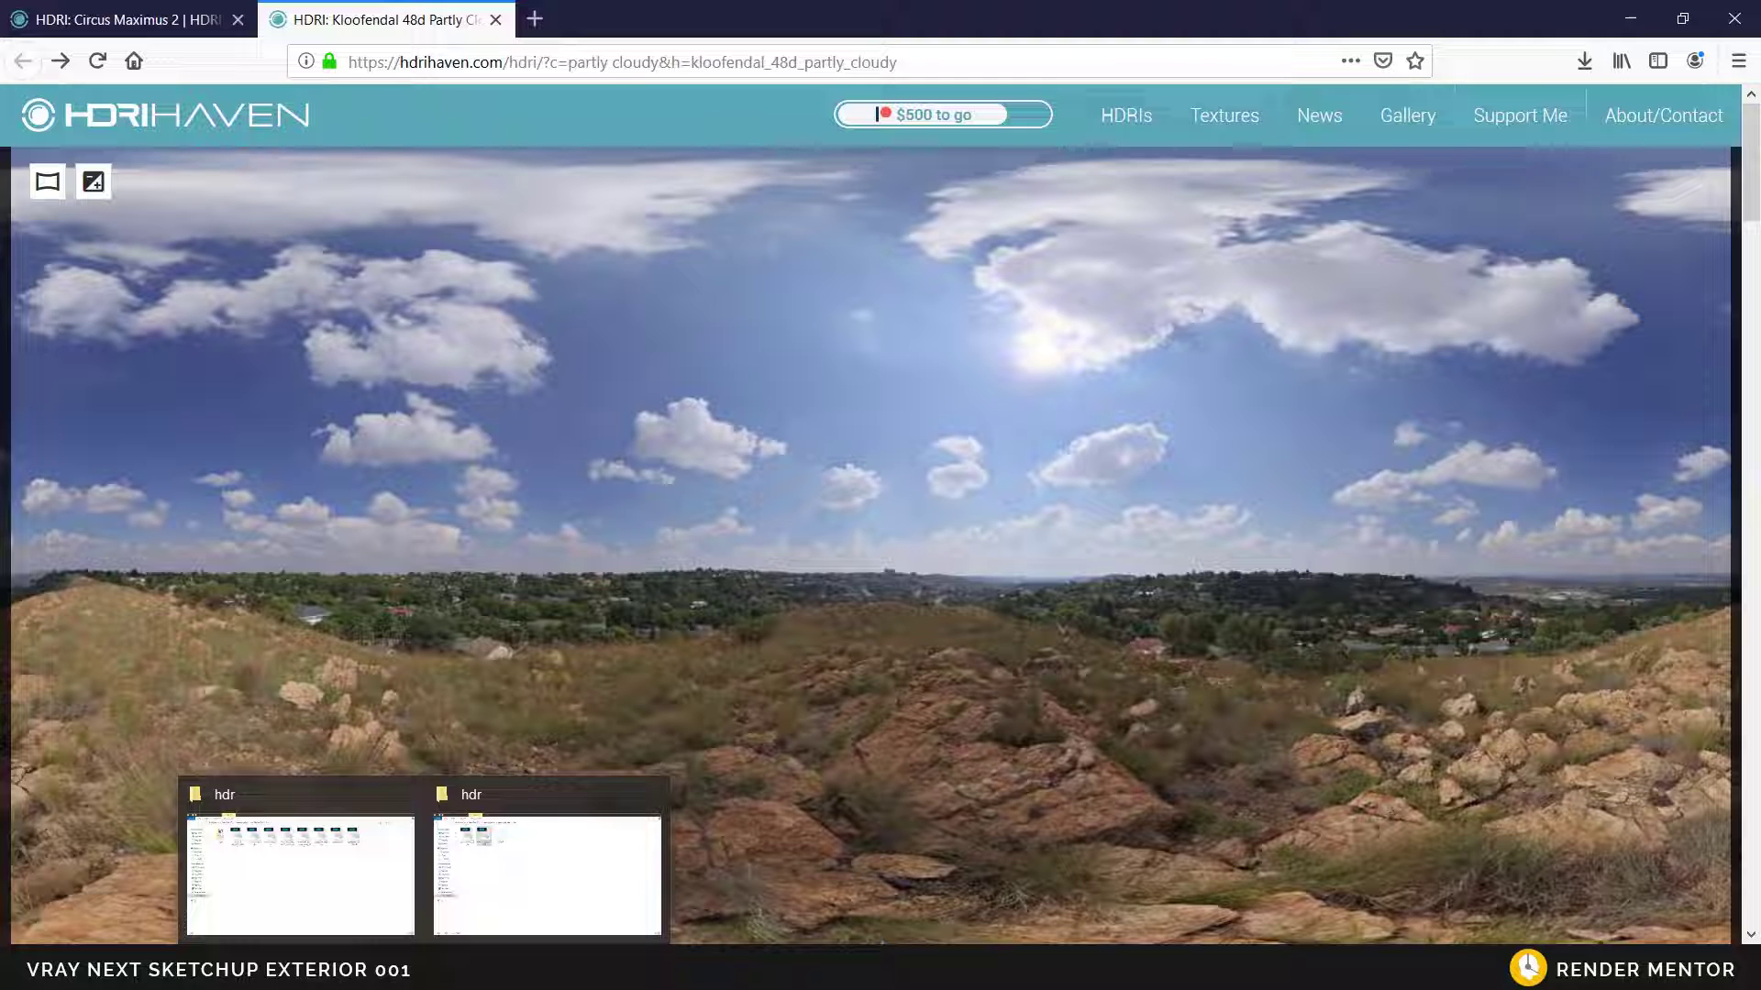
click(494, 913)
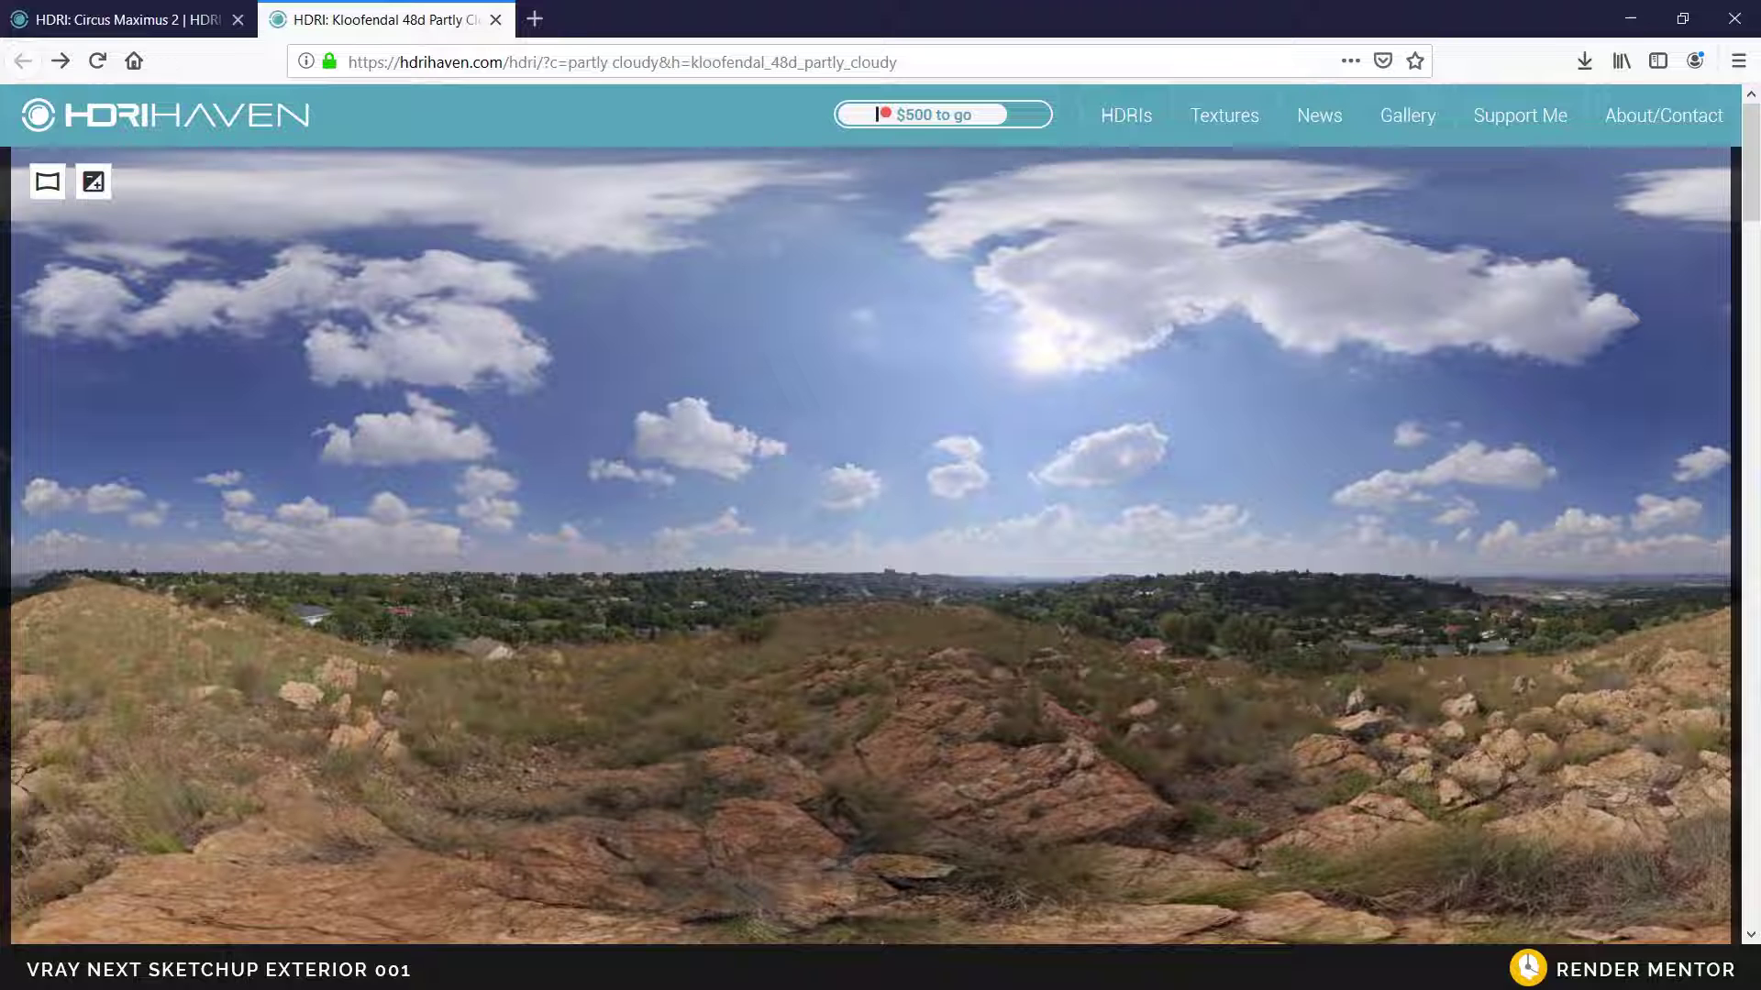
Bring back the V-Ray frame buffer showing the 15:38 tower render and shift its window slightly.
mouse_move(933, 971)
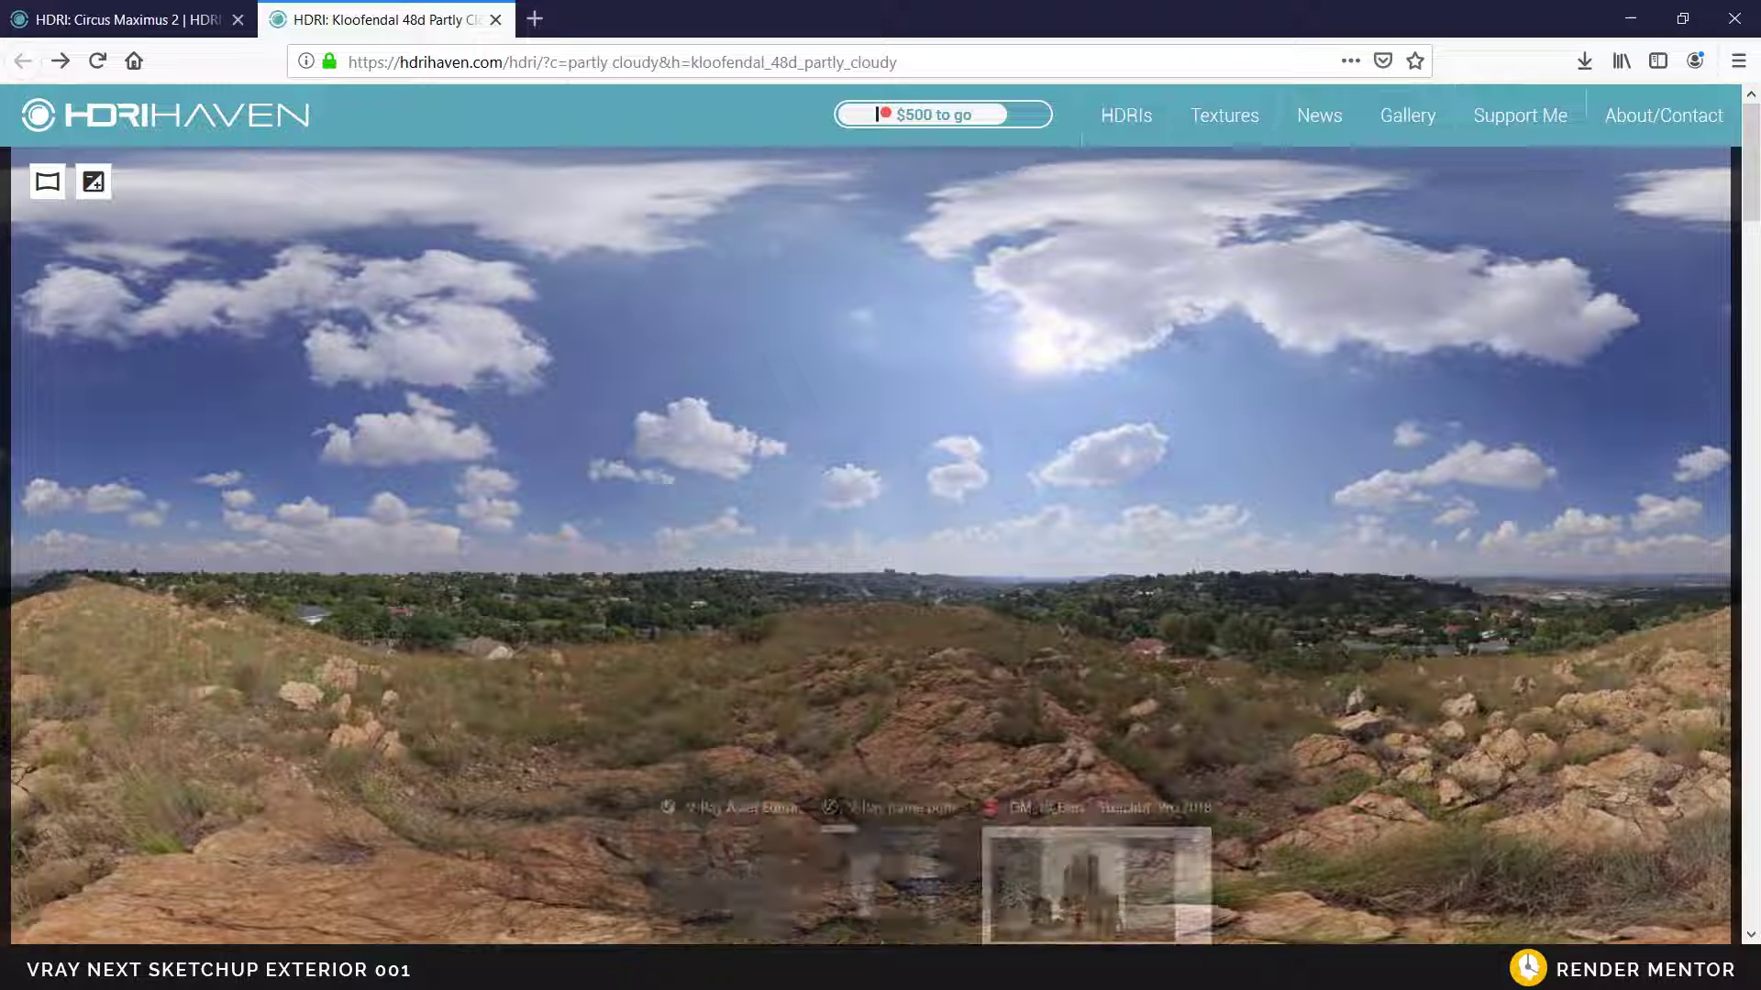
click(917, 900)
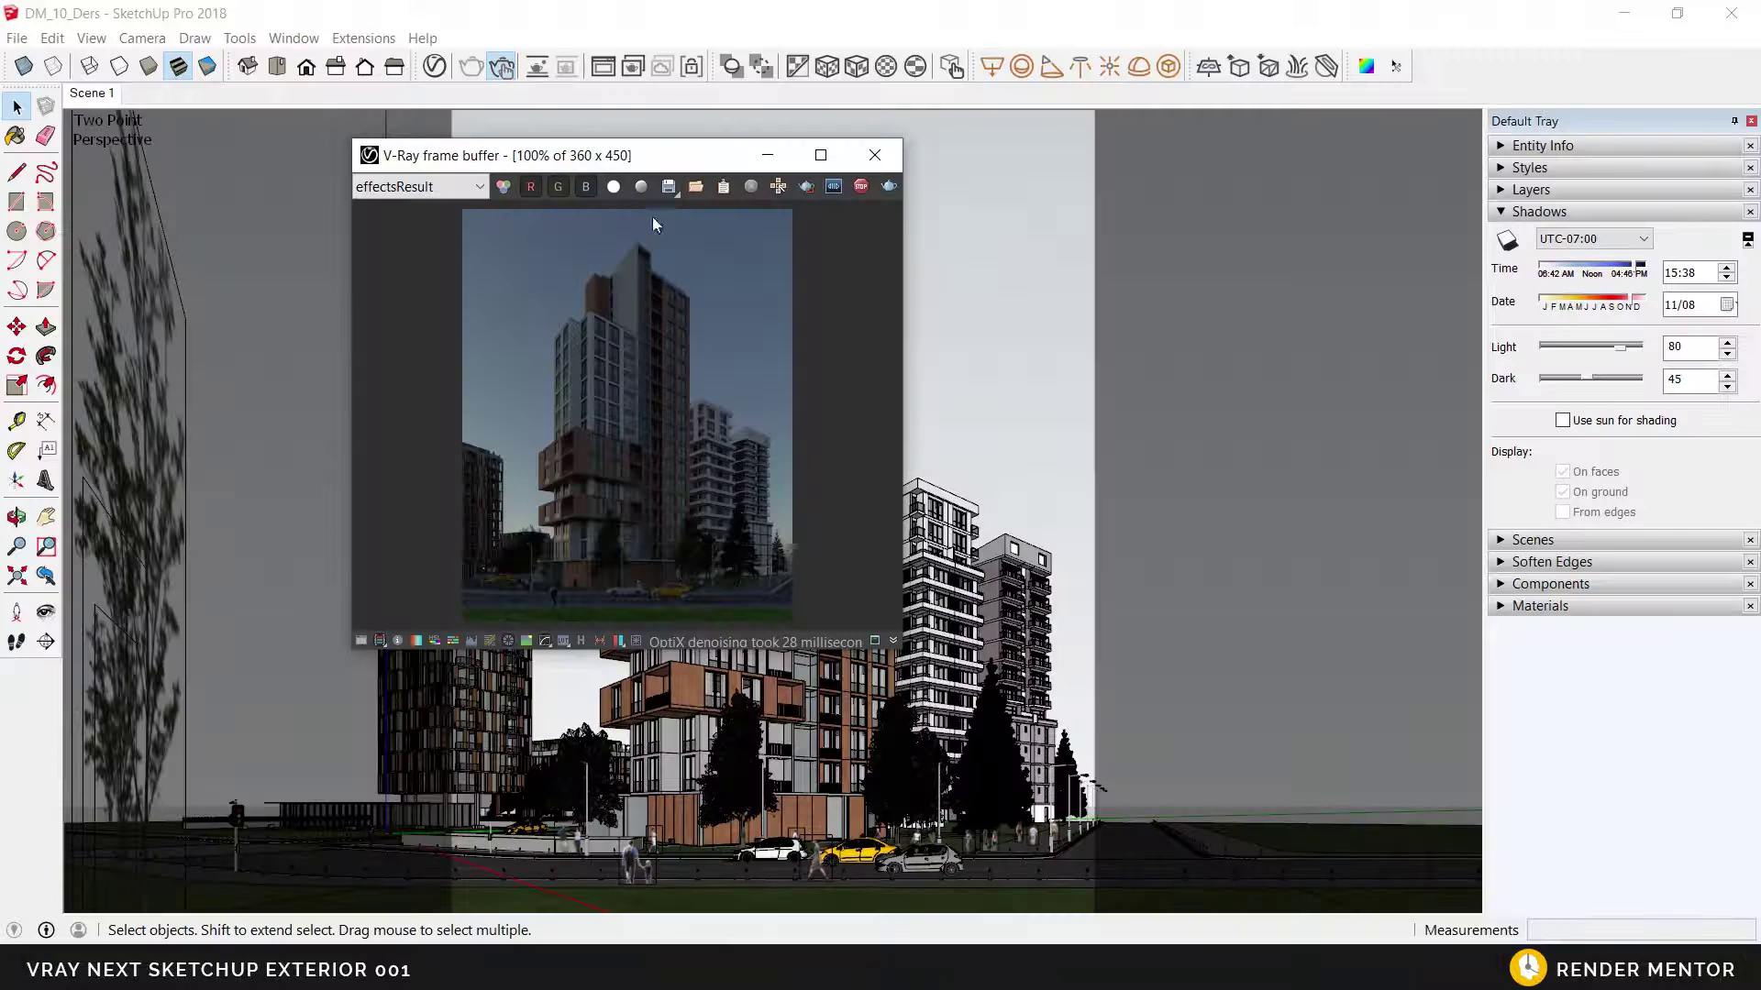
drag(646, 157, 545, 178)
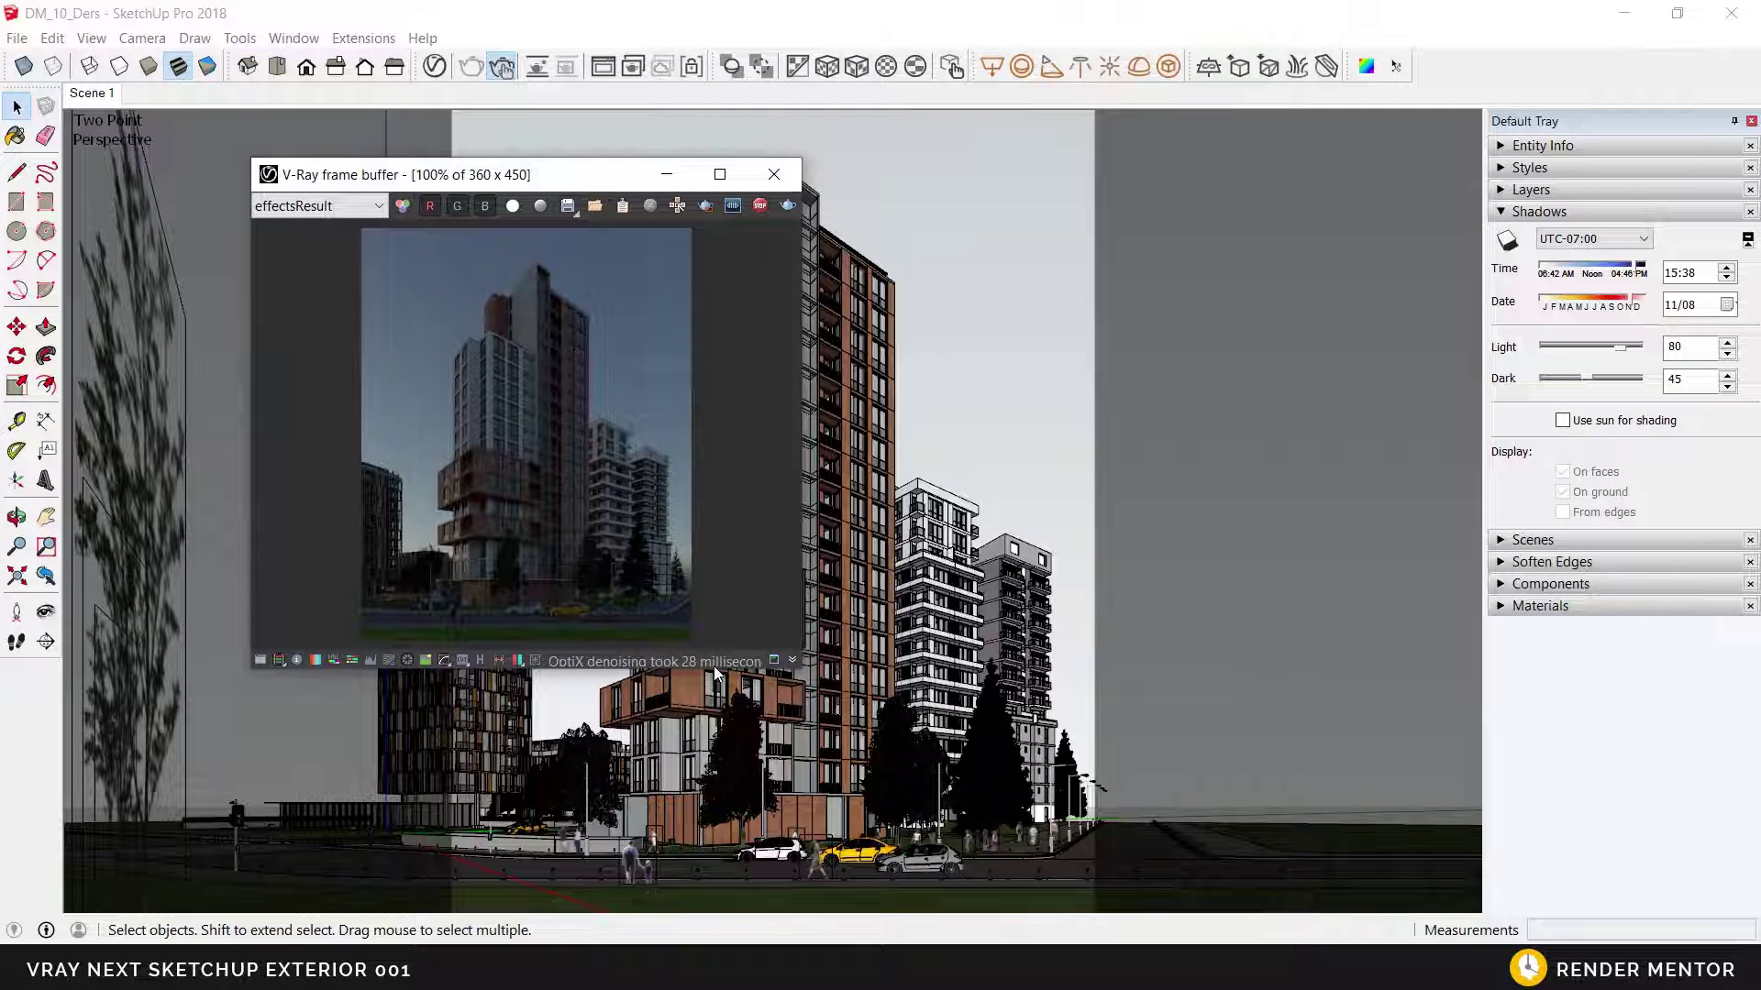